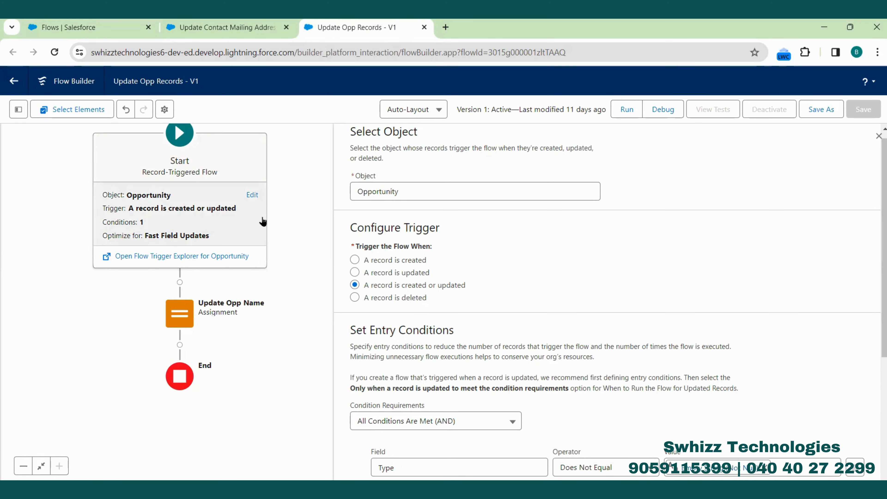
# Step: Create a new Autolaunched Flow (No Trigger) from the Flows setup page
pyautogui.click(118, 21)
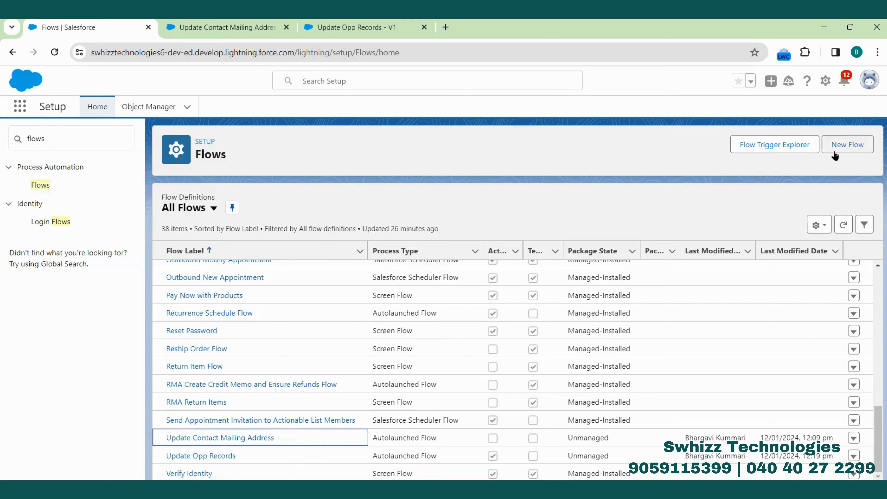
pyautogui.click(844, 145)
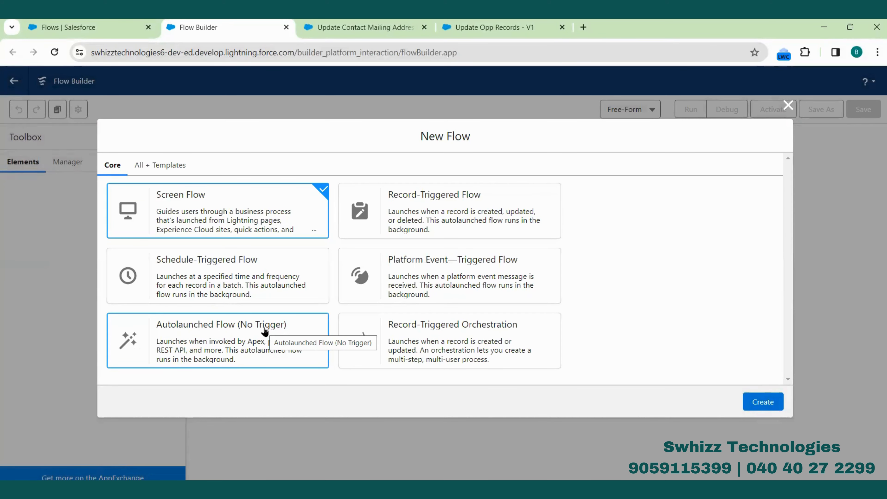
pyautogui.click(241, 332)
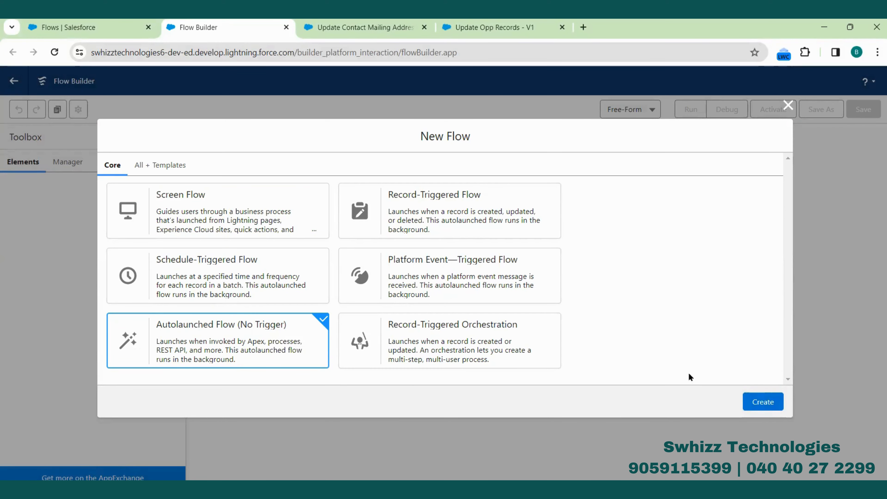
pyautogui.click(751, 401)
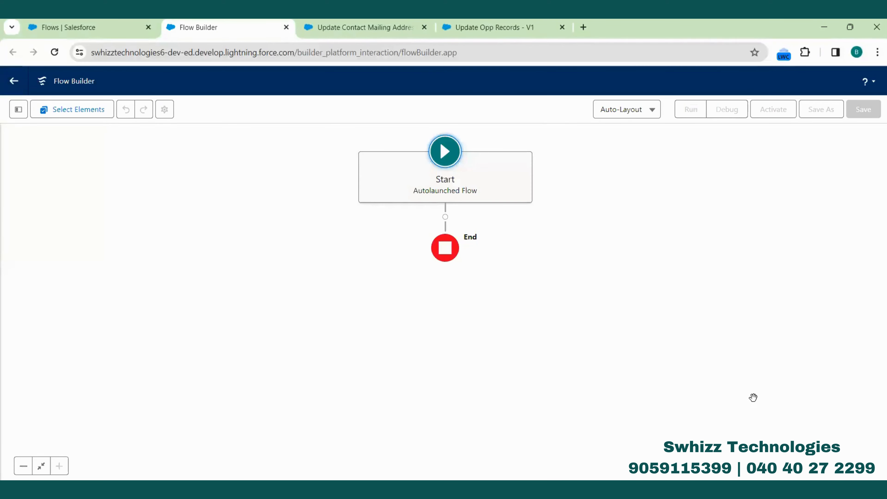
pyautogui.click(446, 216)
pyautogui.scroll(-7, 461, 311)
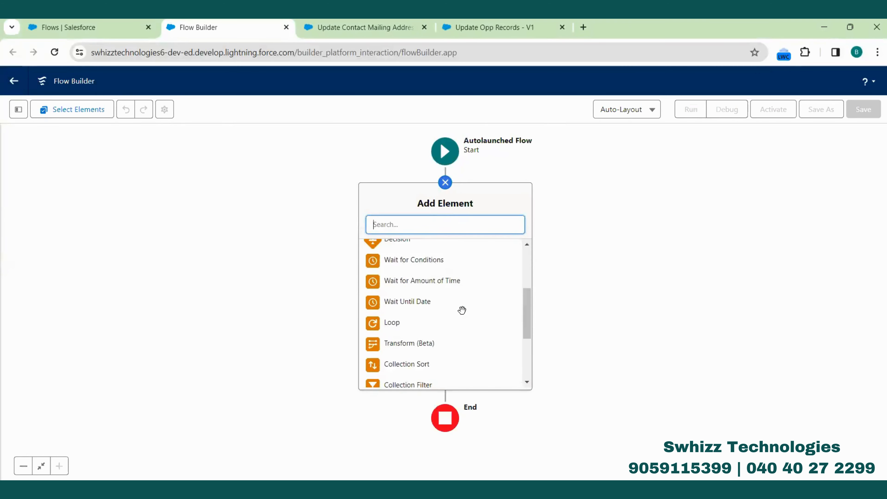
pyautogui.click(558, 276)
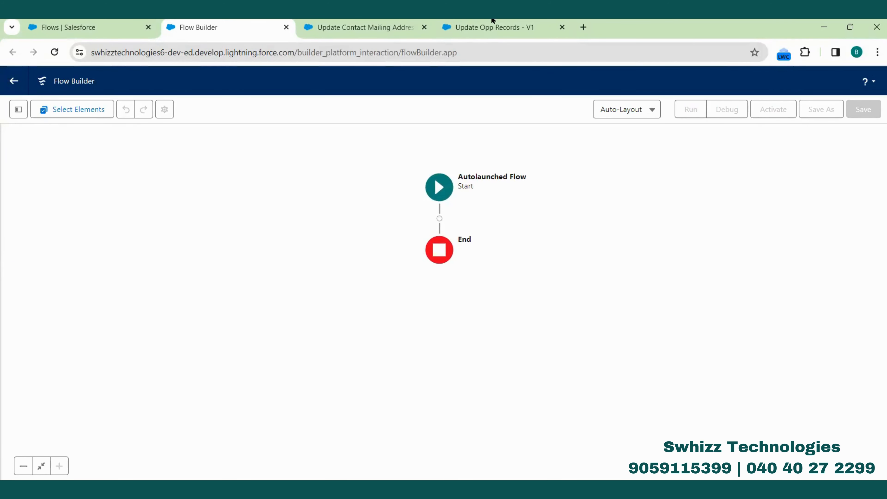
# Step: Examine the Update Opp Records flow's name assignment and start trigger settings, and compare them with the new autolaunched flow's start element
pyautogui.click(495, 28)
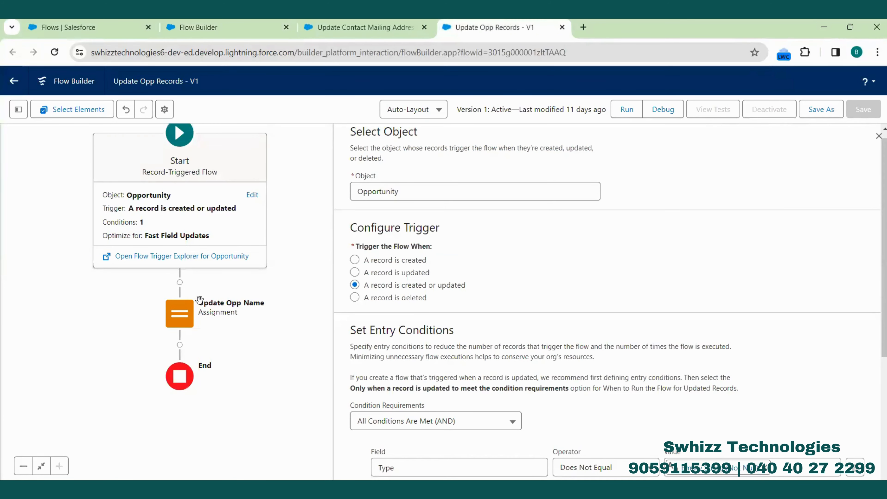
pyautogui.click(183, 311)
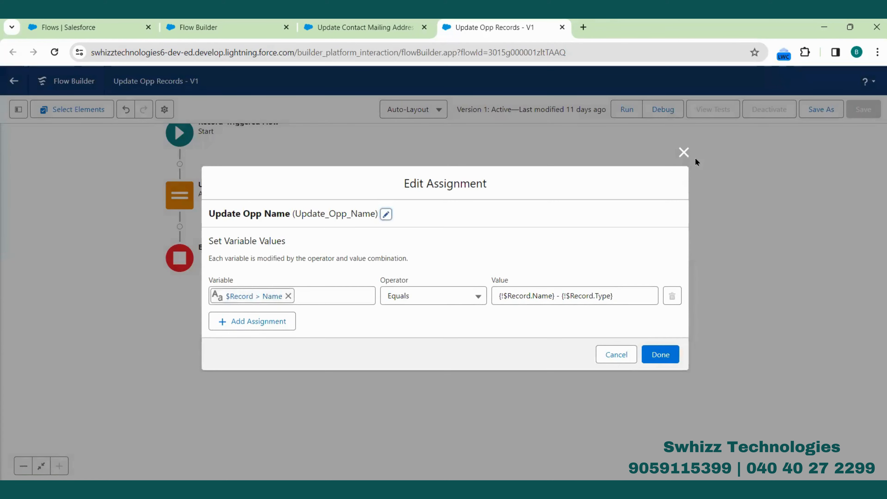
pyautogui.click(684, 153)
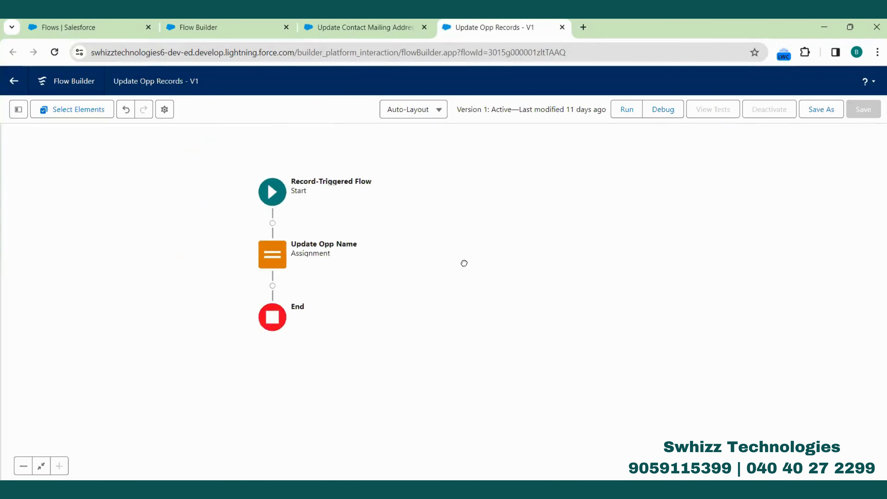
pyautogui.click(312, 222)
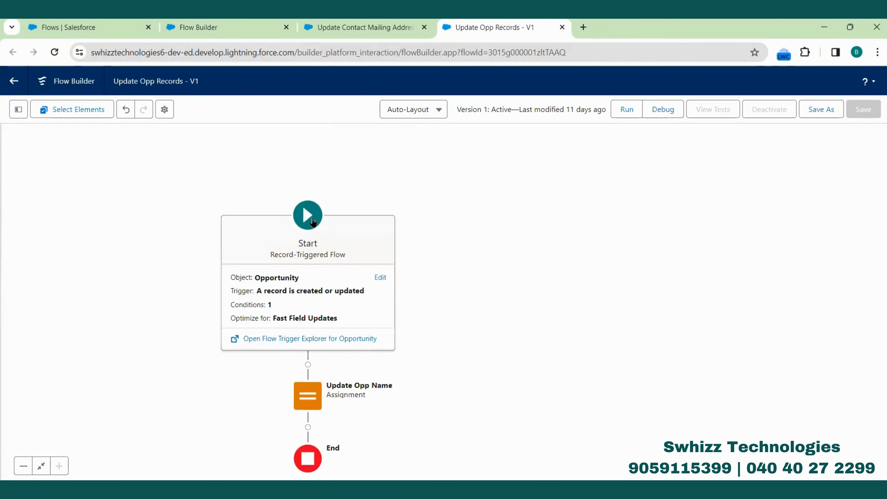
pyautogui.click(380, 277)
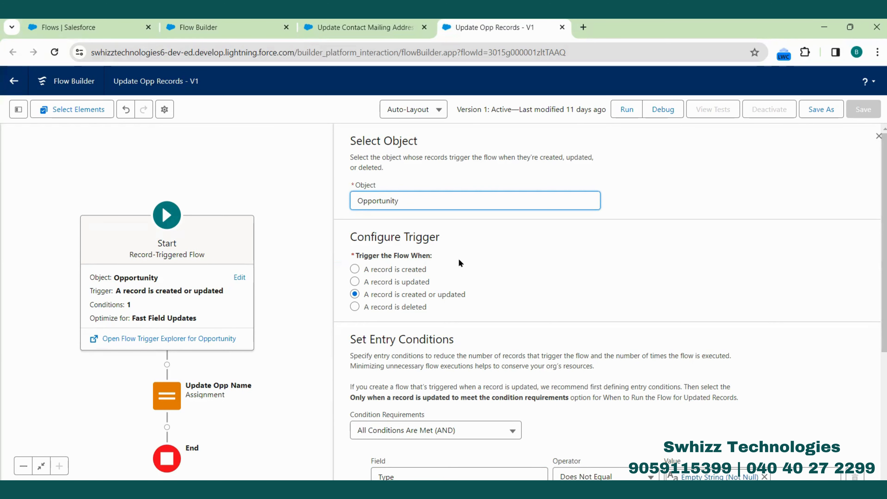
pyautogui.click(231, 24)
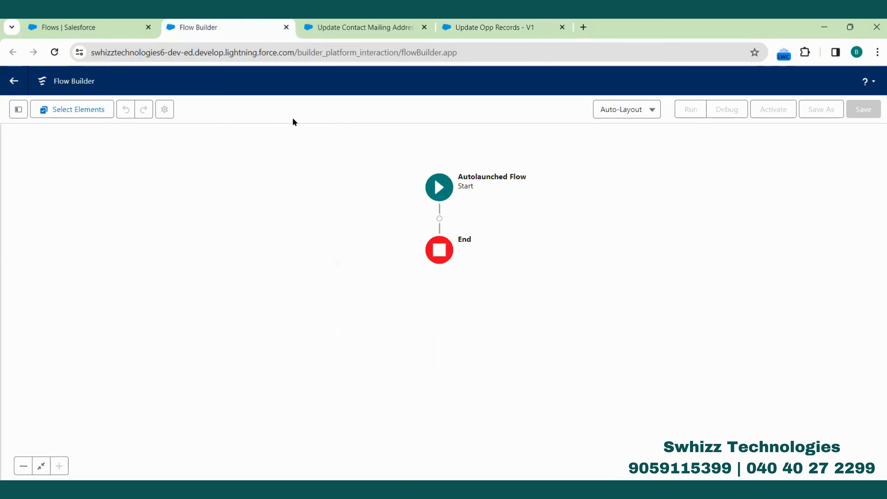
pyautogui.click(443, 189)
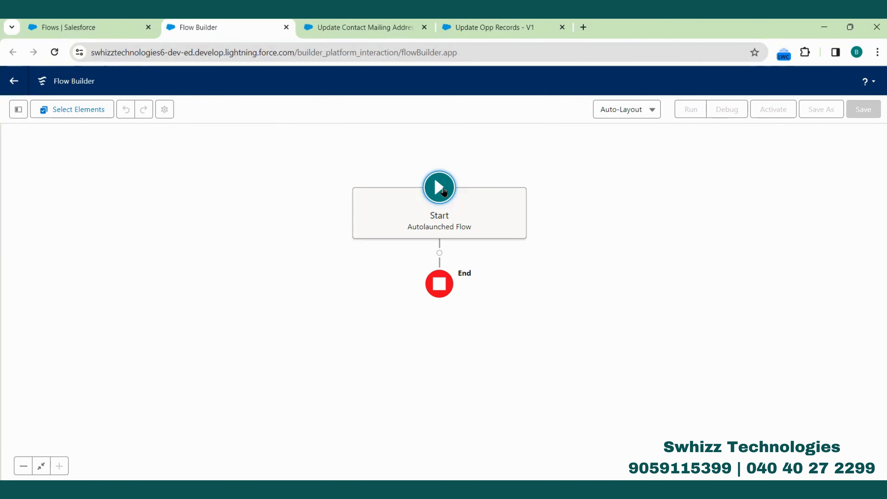
# Step: Start a new flow resource of type Variable with the API name AccountRecord
pyautogui.click(19, 116)
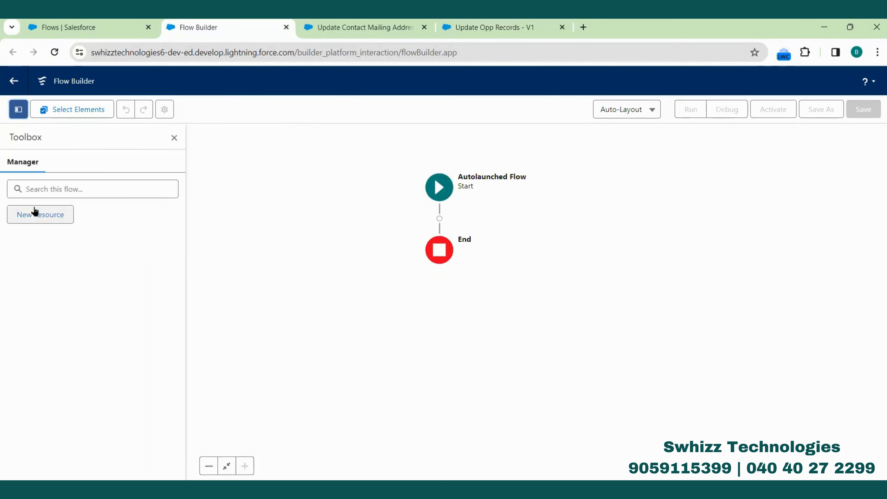
pyautogui.click(38, 215)
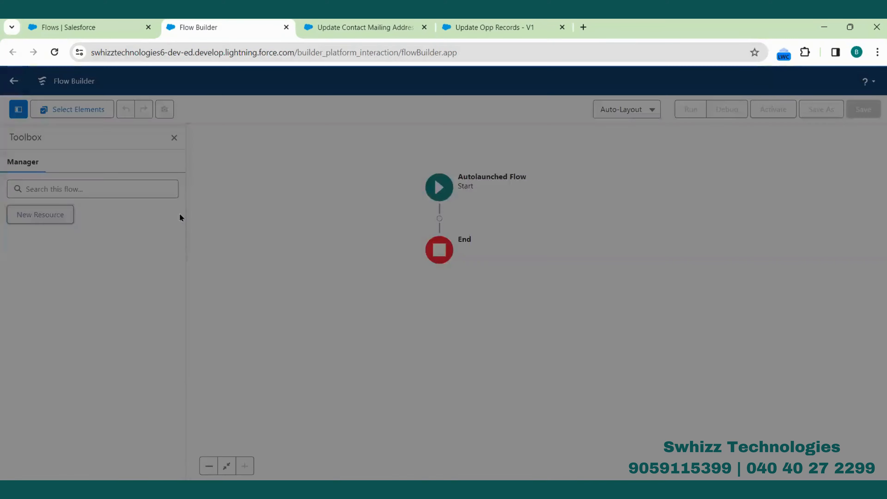
pyautogui.click(253, 234)
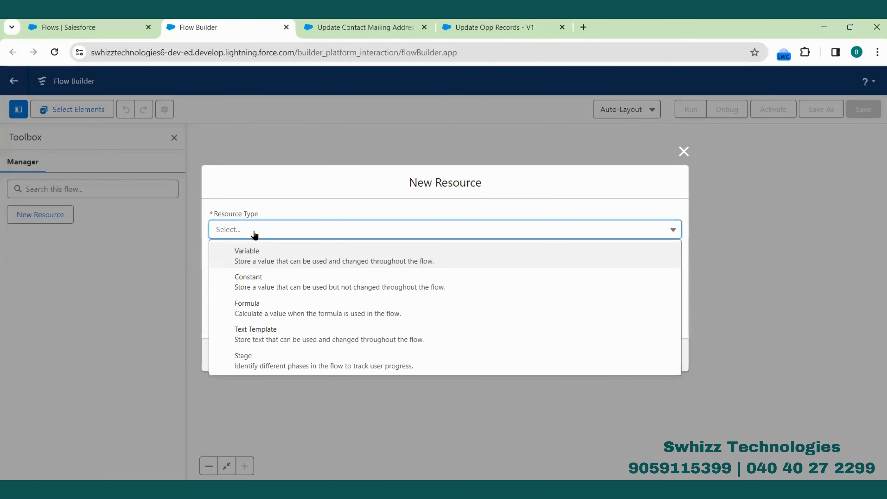
pyautogui.click(250, 257)
pyautogui.click(257, 252)
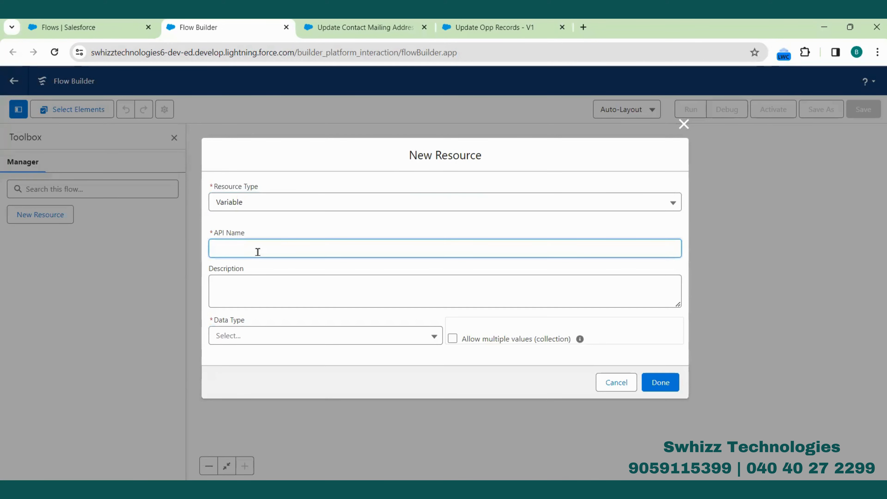
pyautogui.write('AccountRecd')
pyautogui.write('rd')
# Step: Give the variable the Record data type for the Account object, make it available for input, and save it
pyautogui.click(294, 340)
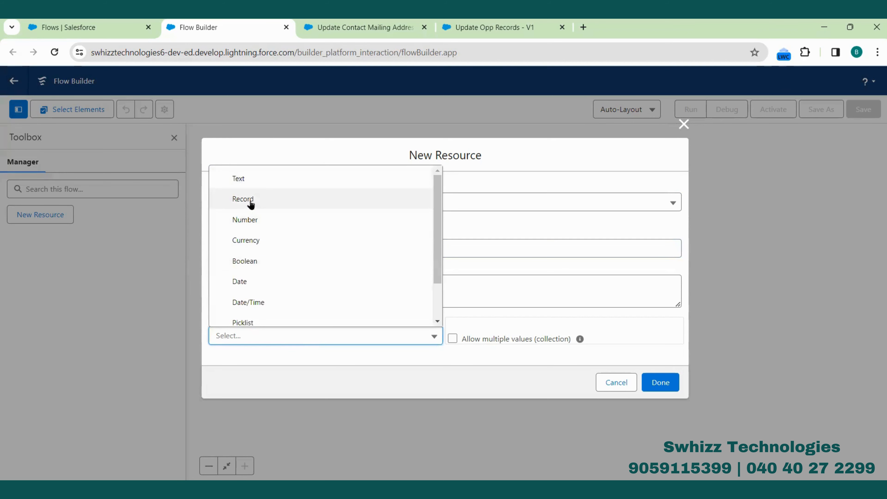
pyautogui.click(251, 199)
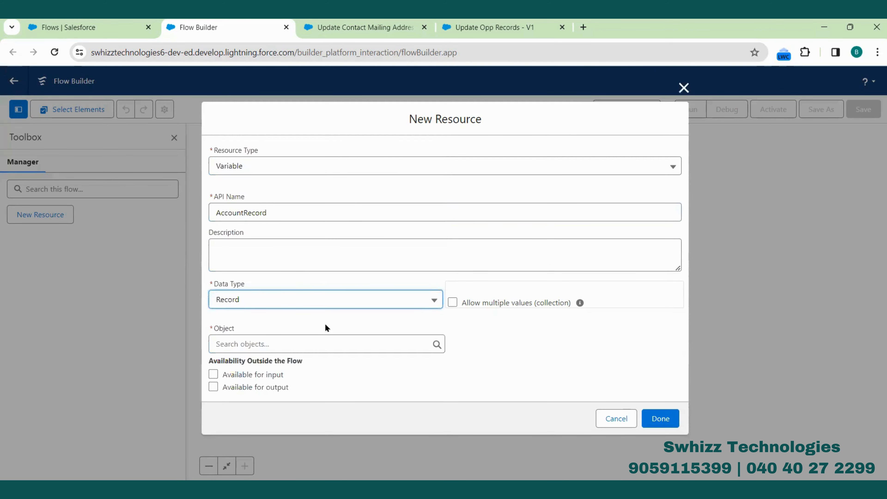
pyautogui.click(290, 346)
pyautogui.write('Acc')
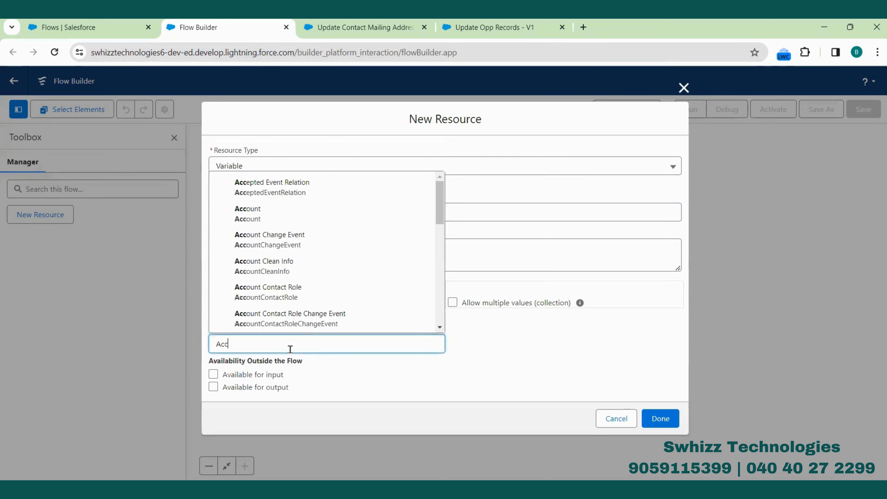
pyautogui.write('ount')
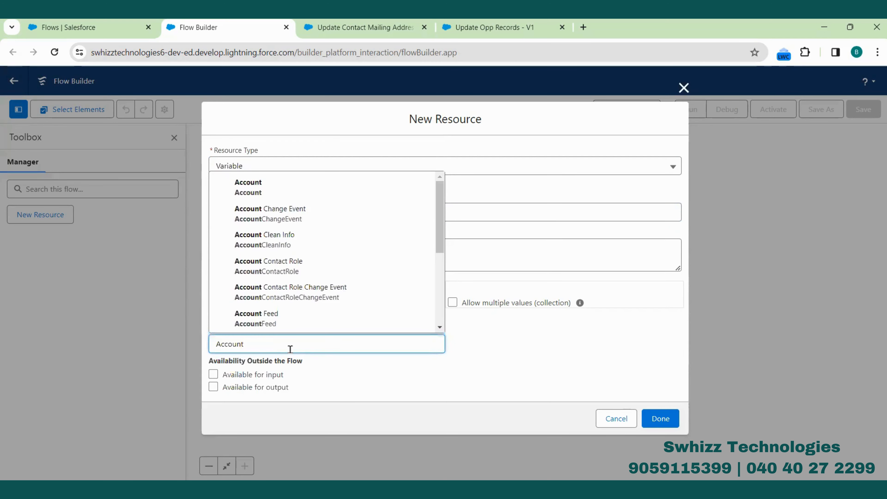
pyautogui.click(353, 372)
pyautogui.click(213, 375)
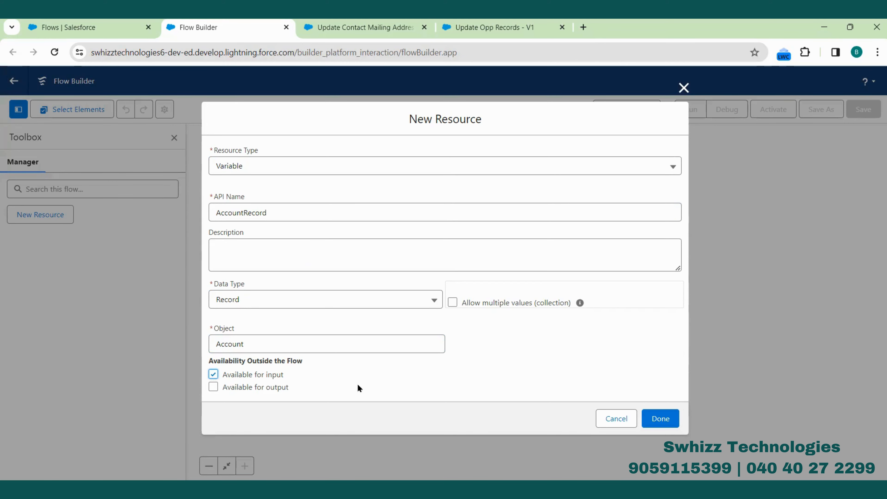
pyautogui.click(660, 419)
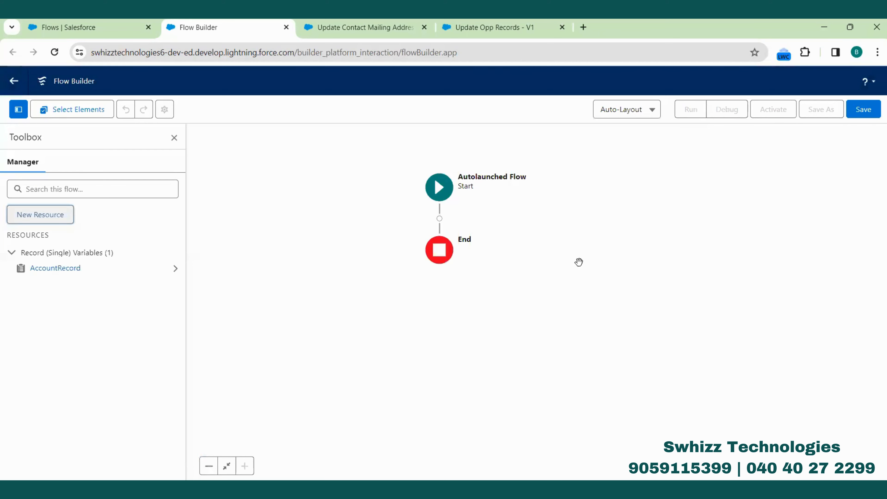
# Step: Add a Decision element after the start of the autolaunched flow and label it Condition Check
pyautogui.click(439, 219)
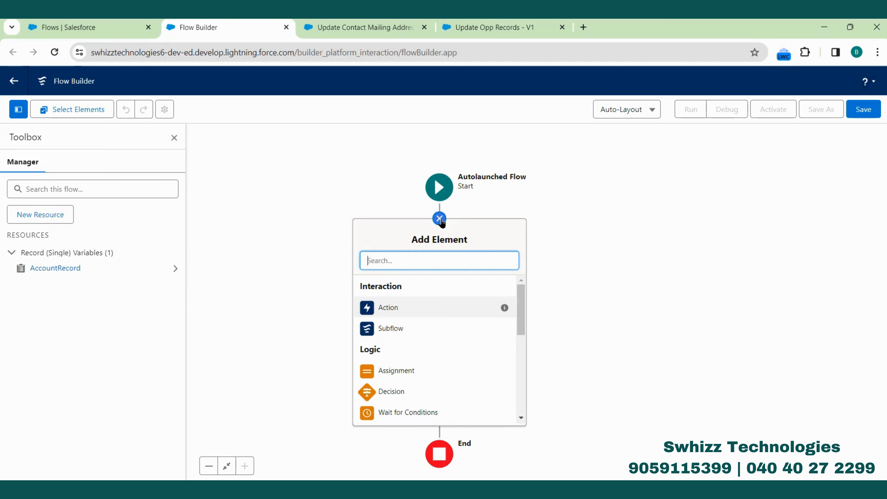
pyautogui.click(494, 27)
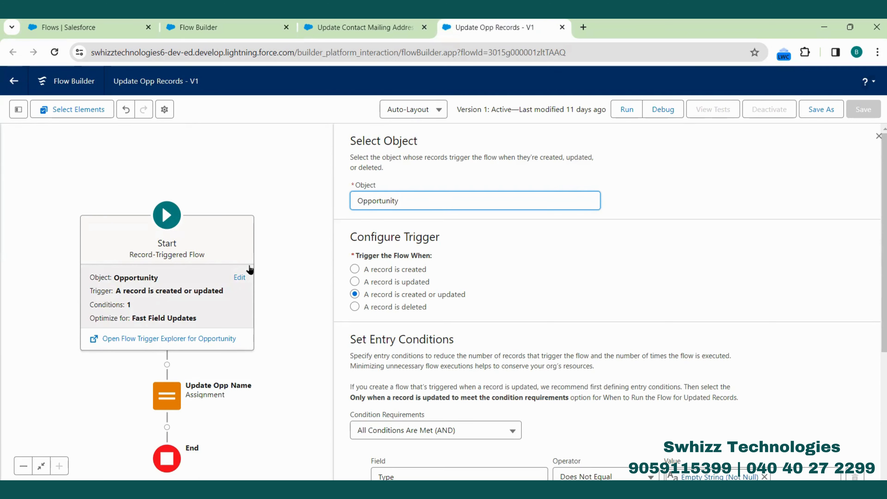
pyautogui.click(210, 27)
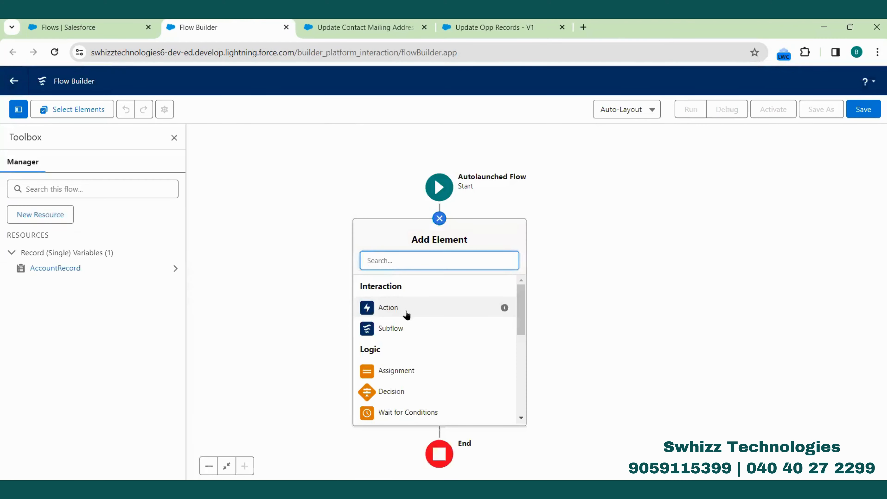
pyautogui.scroll(-1, 400, 344)
pyautogui.click(398, 367)
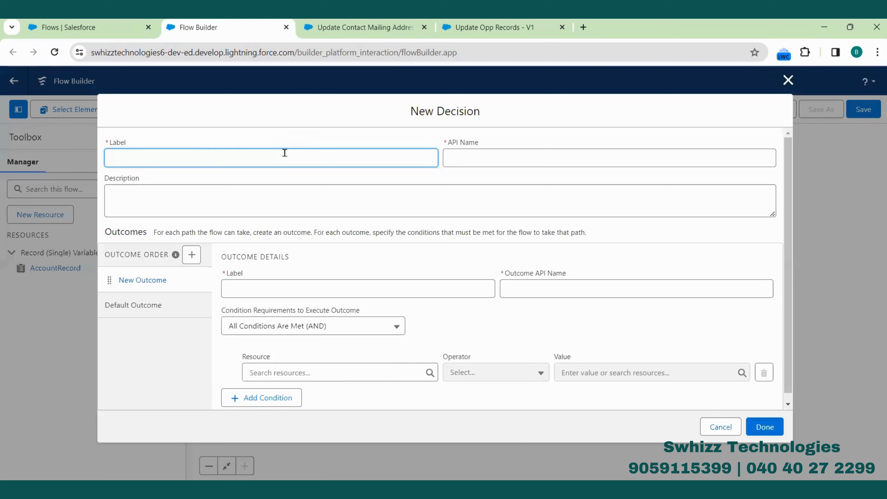
pyautogui.write('Condition Check')
pyautogui.click(448, 165)
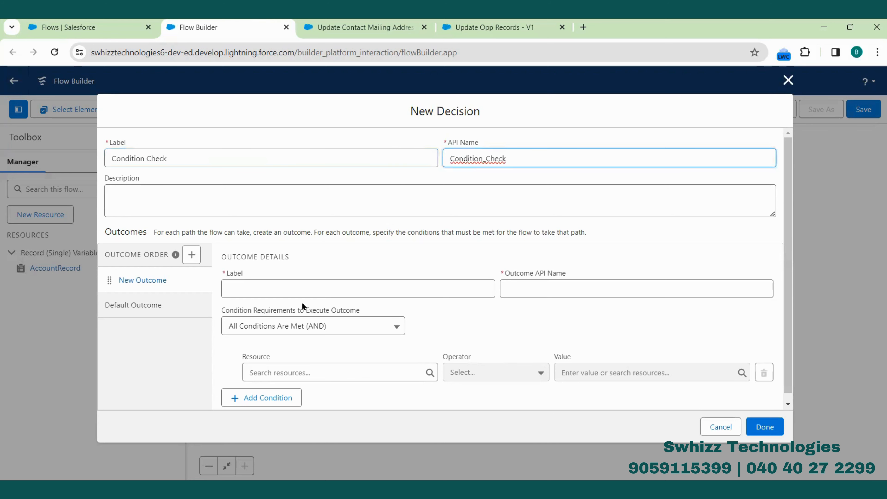
# Step: Label the decision's first outcome AccountActiveCheck, with a matching outcome API name
pyautogui.click(286, 292)
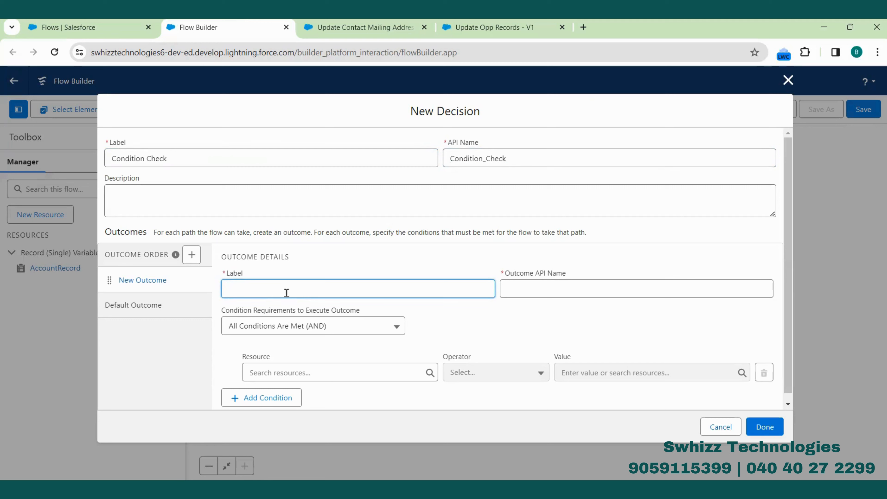
pyautogui.write('AccountActiveCheck')
pyautogui.click(538, 283)
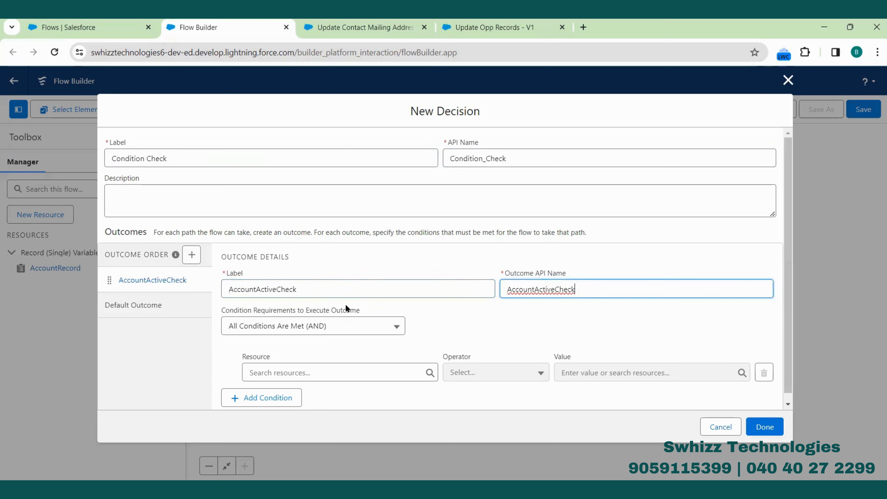
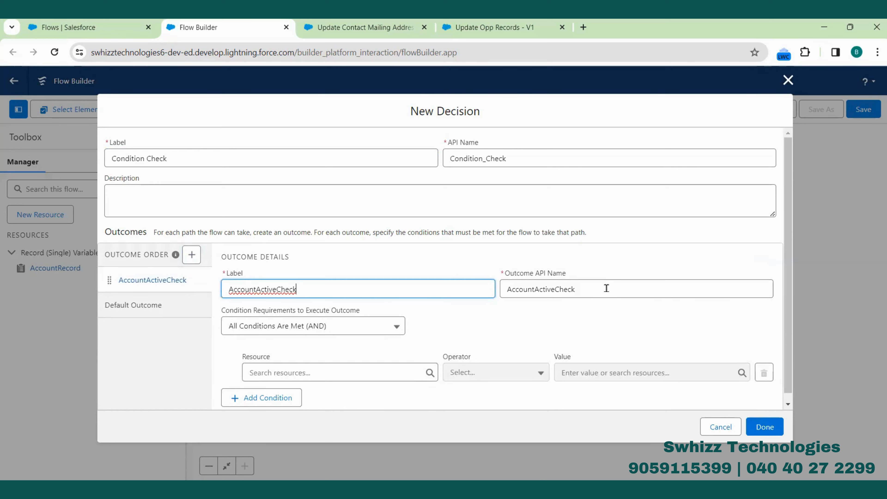
# Step: Set the AccountActiveCheck outcome's condition to AccountRecord > Active Equals No and complete the decision
pyautogui.click(386, 371)
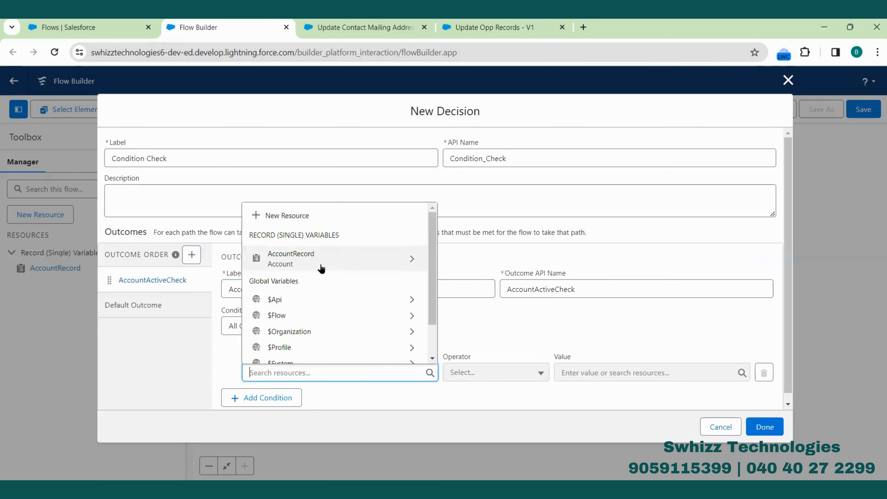
pyautogui.scroll(-1, 329, 313)
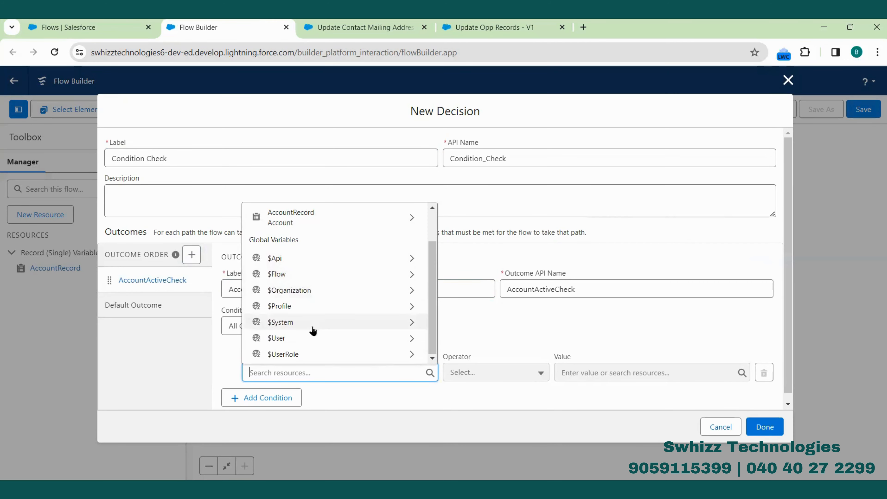
pyautogui.scroll(1, 330, 314)
pyautogui.scroll(1, 332, 308)
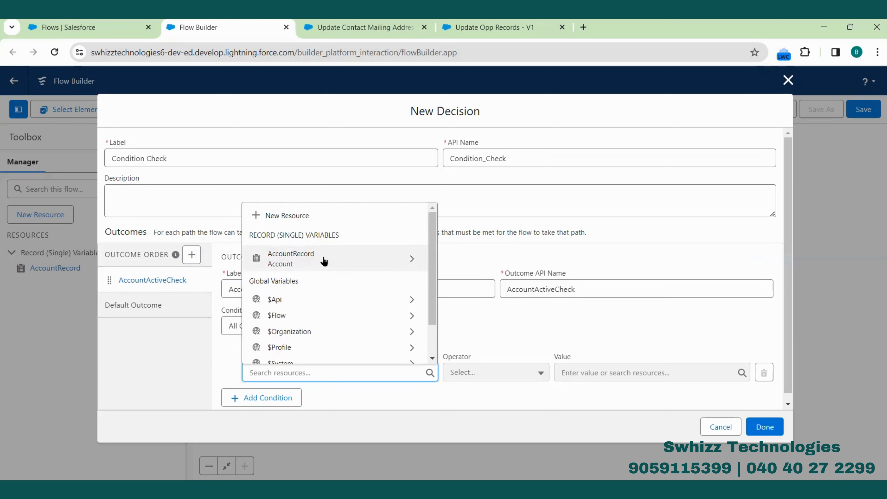
pyautogui.click(306, 264)
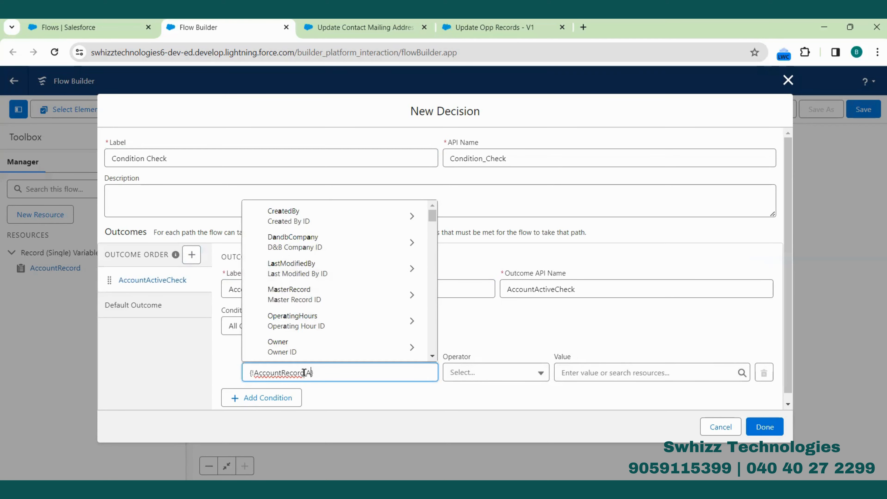
pyautogui.write('Act')
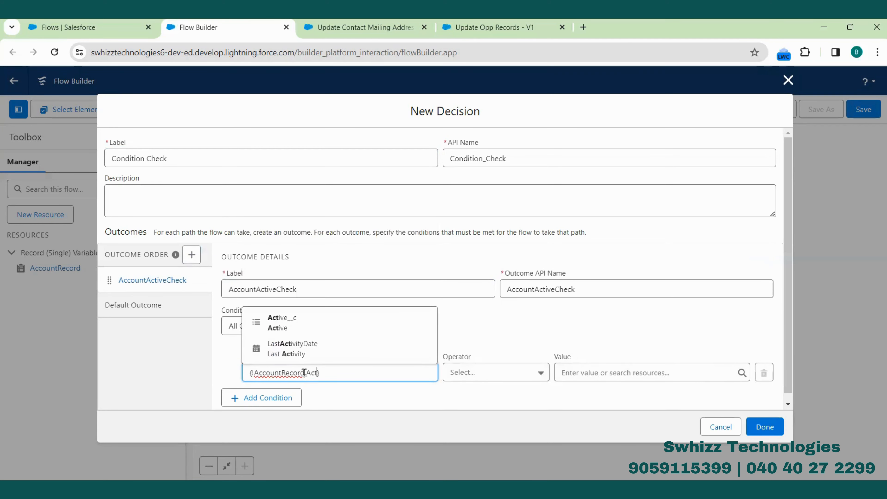
pyautogui.click(307, 322)
pyautogui.click(575, 373)
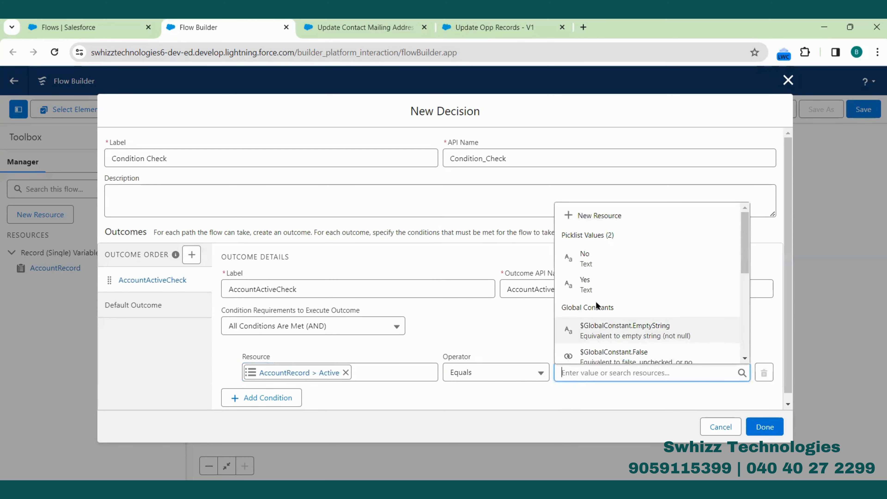
pyautogui.click(588, 257)
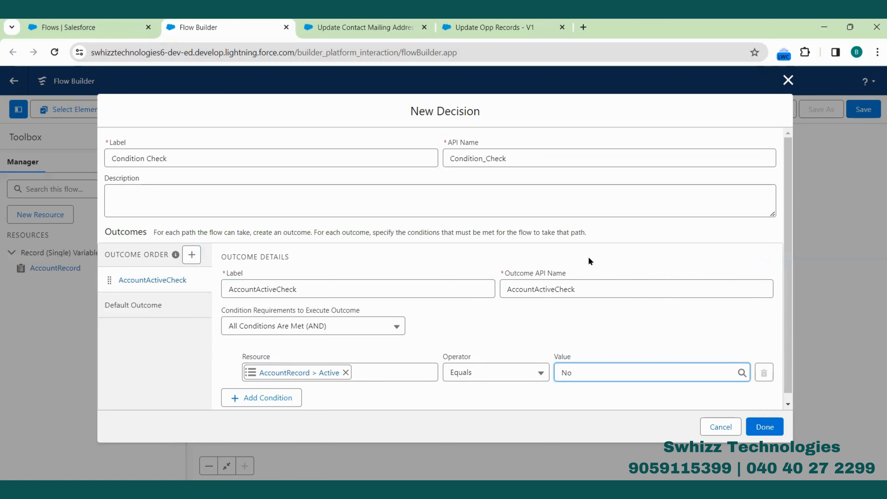
pyautogui.click(761, 424)
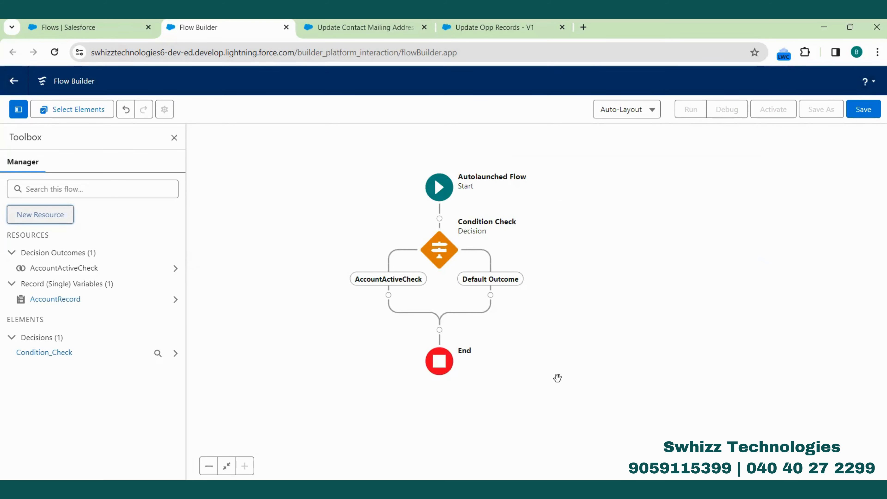
# Step: Add a Delete Records element on the AccountActiveCheck path, with the label and API name DeleteRelatedContacts
pyautogui.click(389, 295)
pyautogui.scroll(-5, 396, 434)
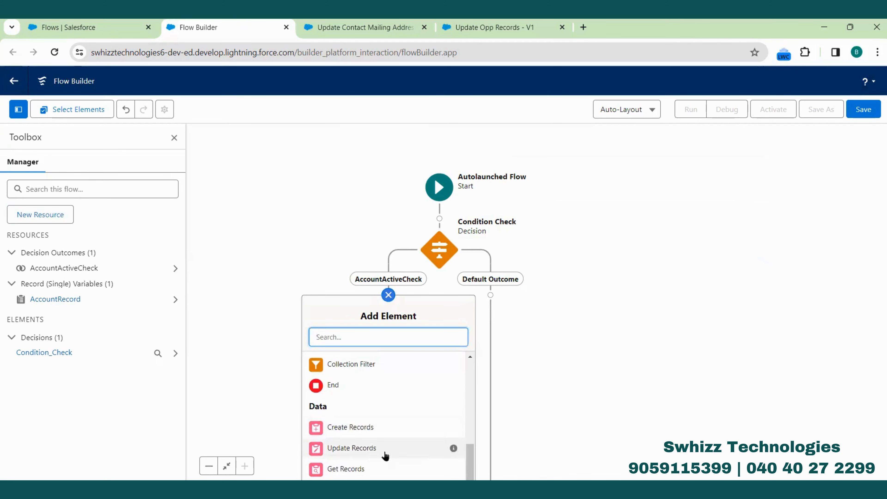
pyautogui.scroll(-3, 534, 317)
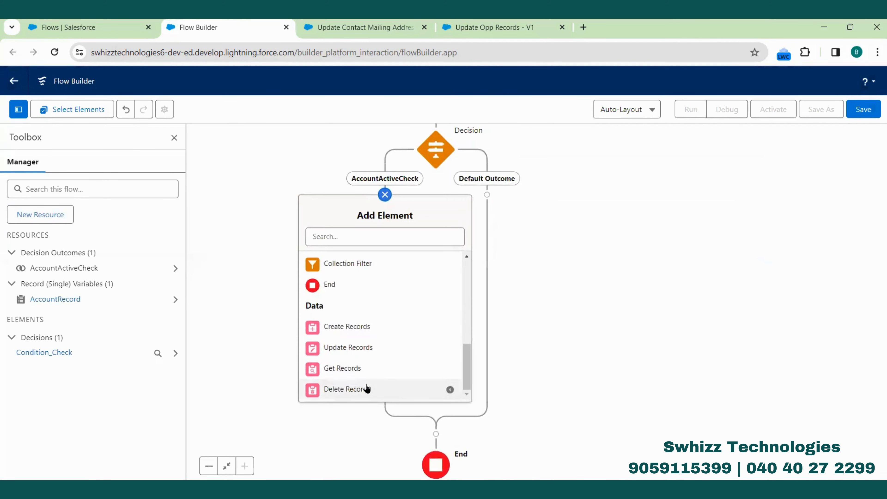
pyautogui.click(360, 389)
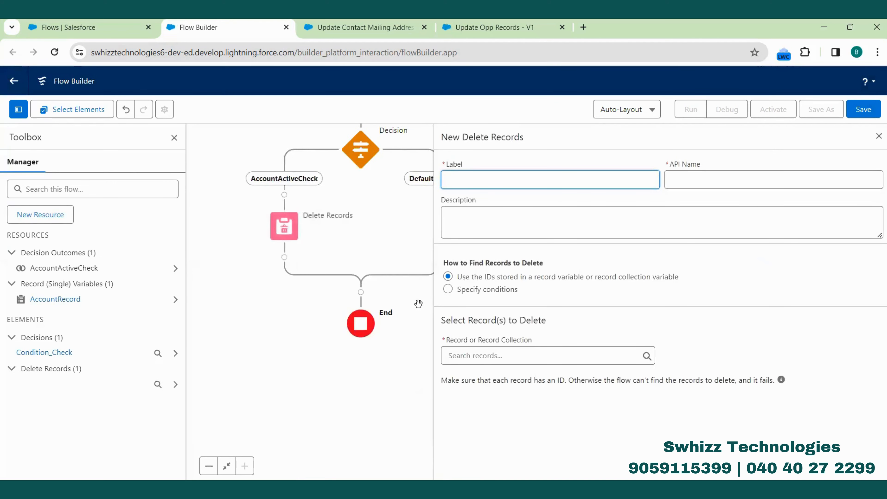
pyautogui.write('Delete Related')
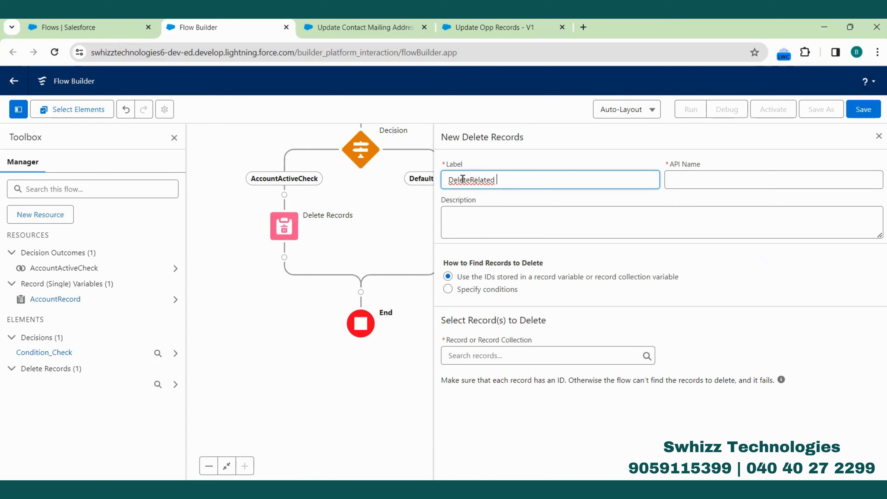
pyautogui.press('BackSpace')
pyautogui.write('Contacts')
pyautogui.click(698, 179)
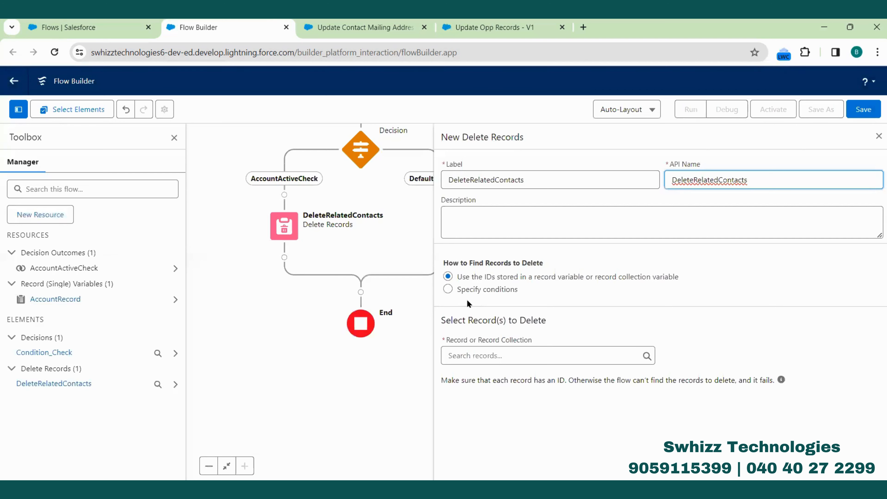
# Step: Have the Delete Records element find records by specified conditions on the Contact object
pyautogui.click(448, 289)
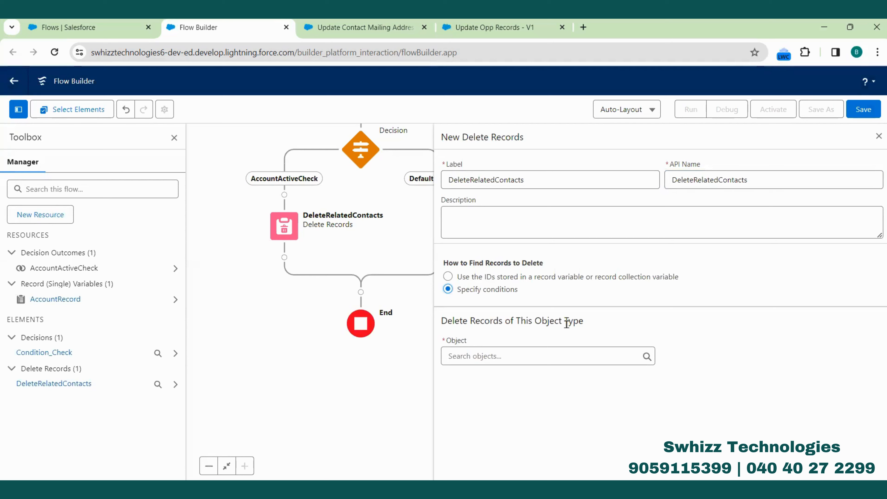
pyautogui.click(526, 353)
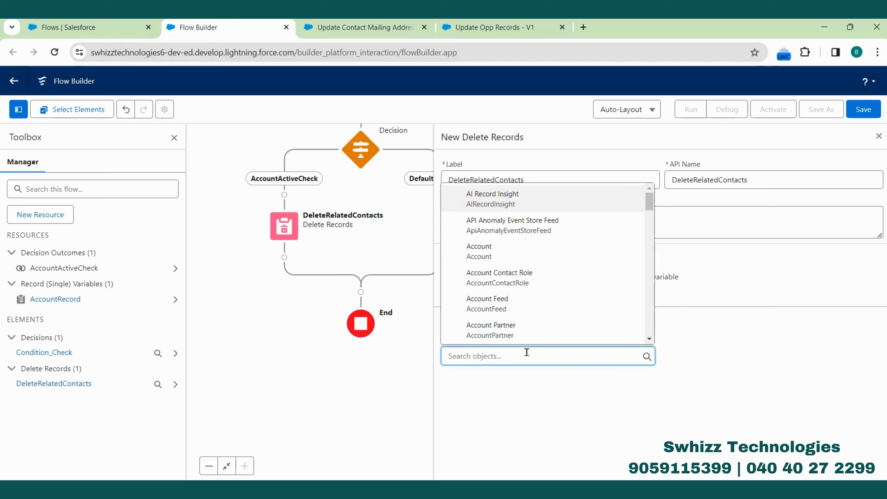
pyautogui.write('contact')
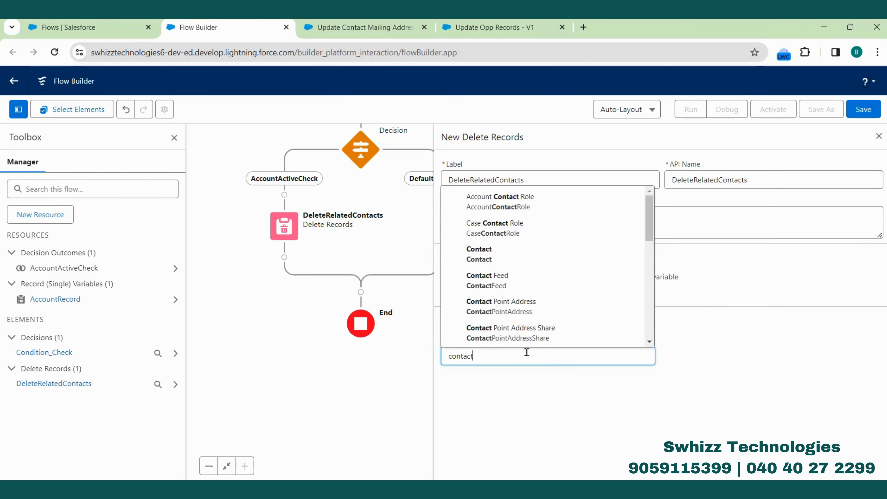
pyautogui.click(495, 256)
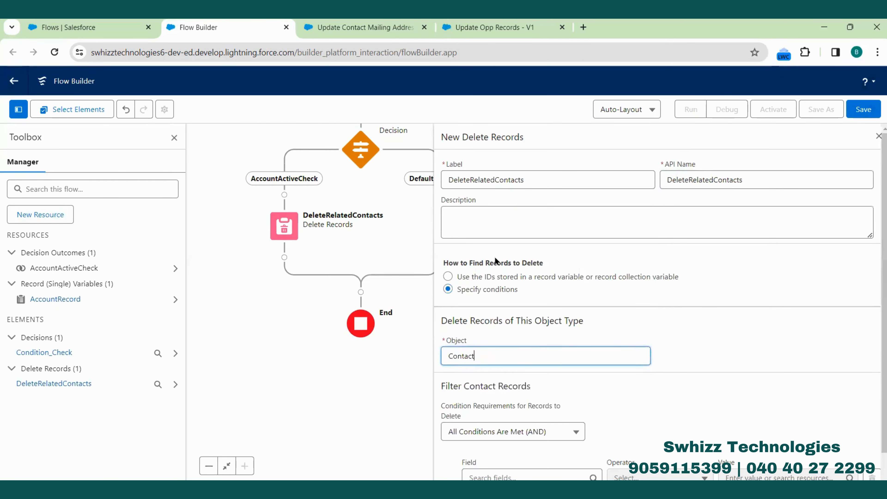
# Step: Filter the contacts to delete with the condition AccountId Equals AccountRecord > Account ID
pyautogui.scroll(-1, 555, 397)
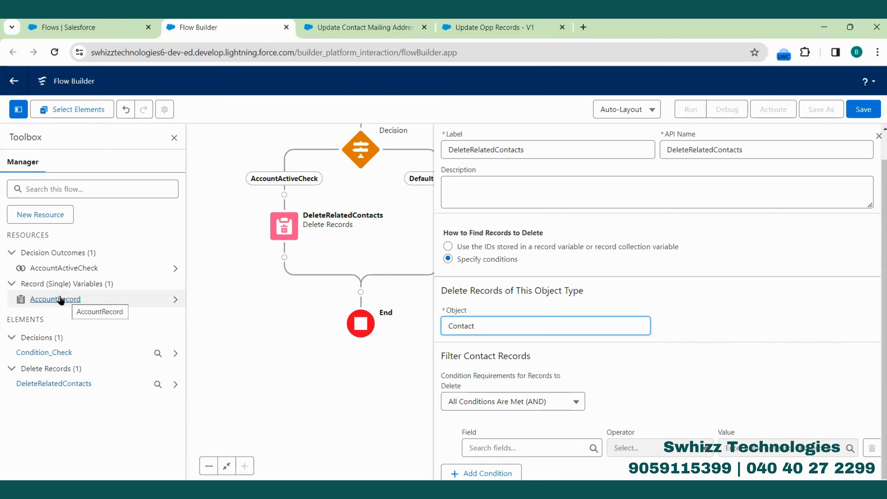
pyautogui.click(485, 447)
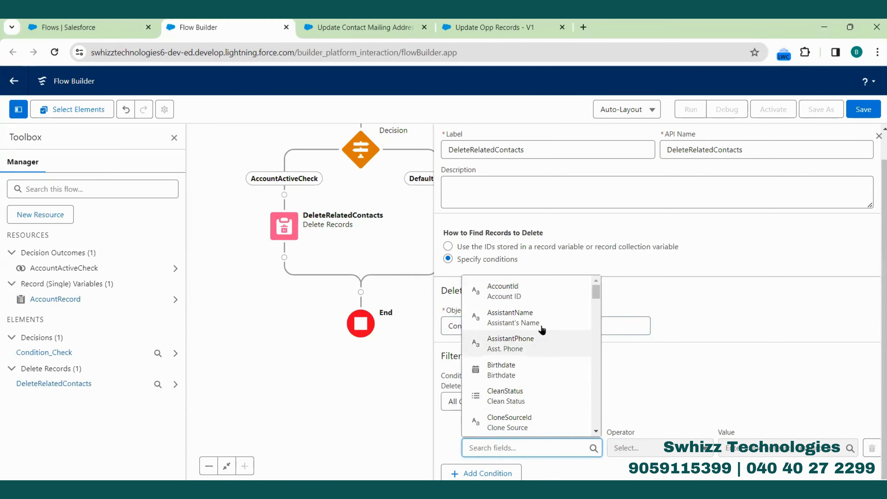
pyautogui.click(525, 291)
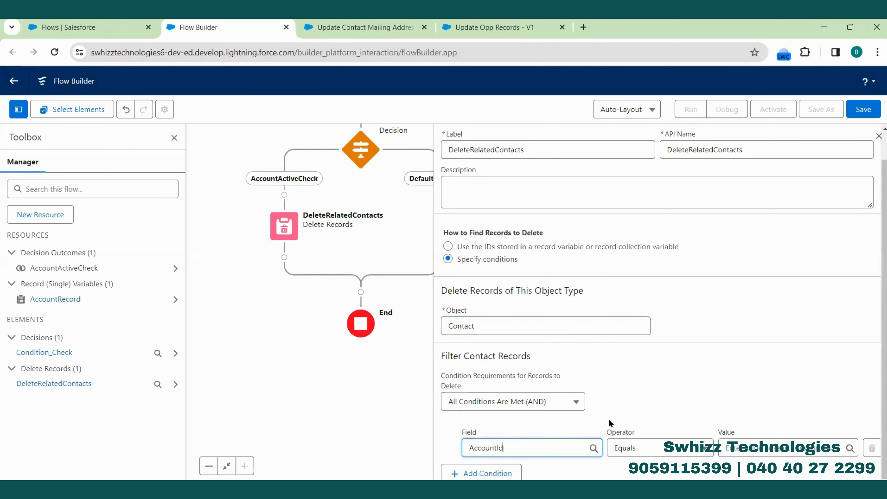
pyautogui.click(739, 441)
pyautogui.scroll(-5, 753, 365)
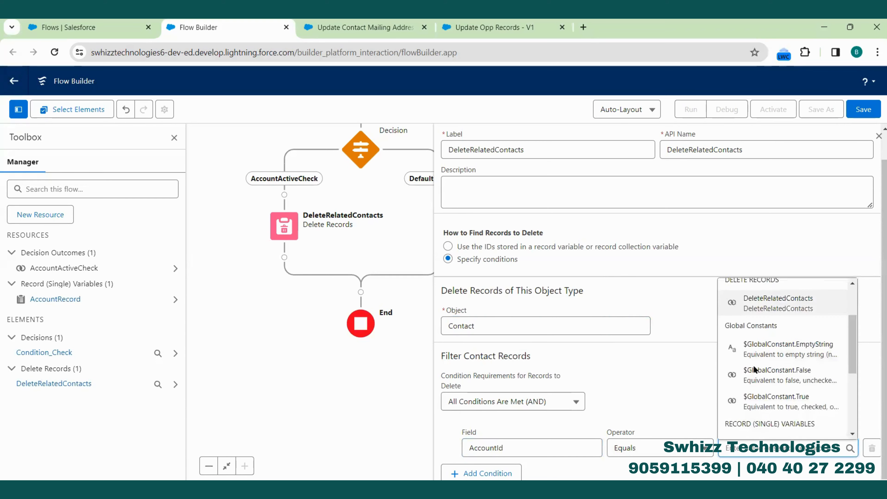
pyautogui.click(773, 365)
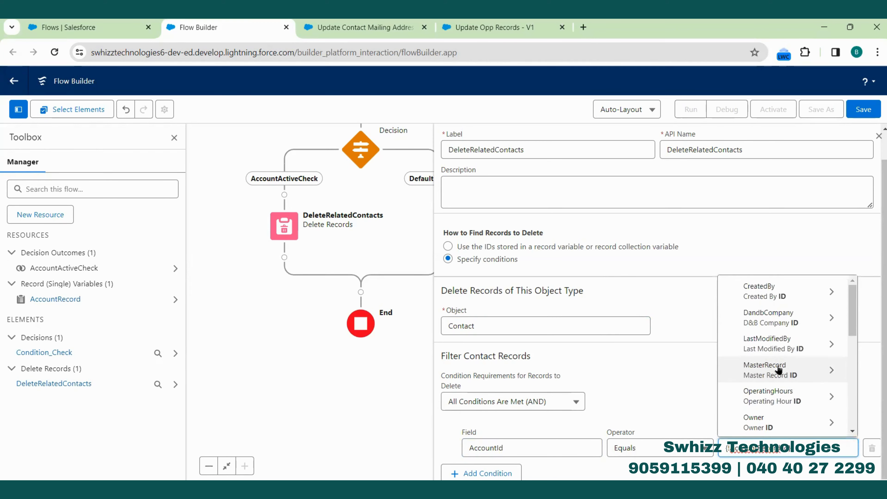
pyautogui.scroll(-2, 798, 395)
pyautogui.scroll(-4, 798, 393)
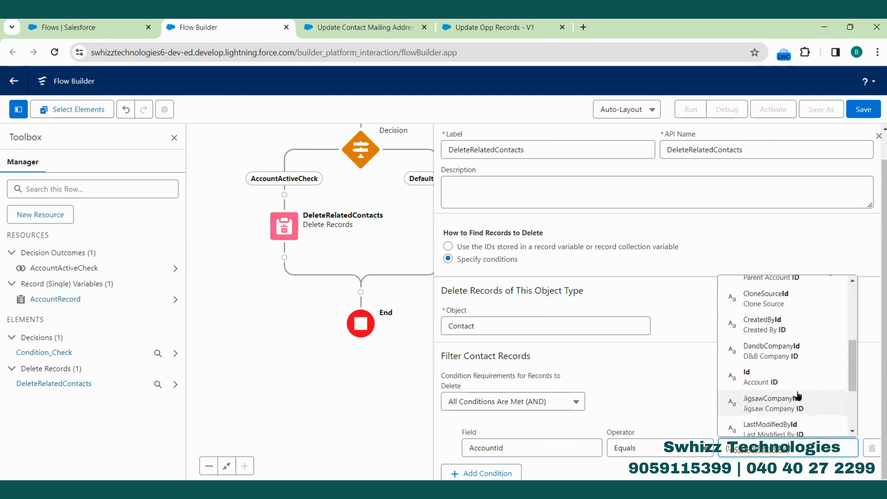
pyautogui.click(783, 377)
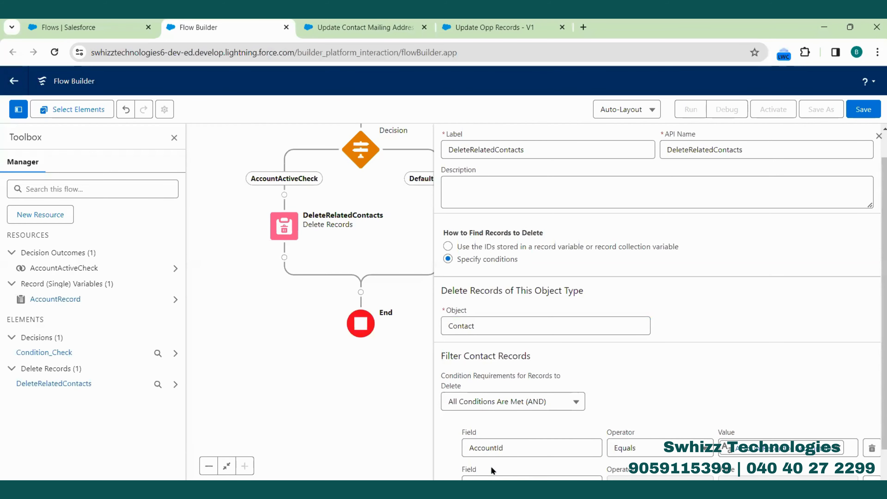
# Step: Add a second filter condition, AccountId Does Not Equal $GlobalConstant.EmptyString, and close the Delete Records element's settings
pyautogui.click(492, 468)
pyautogui.click(551, 450)
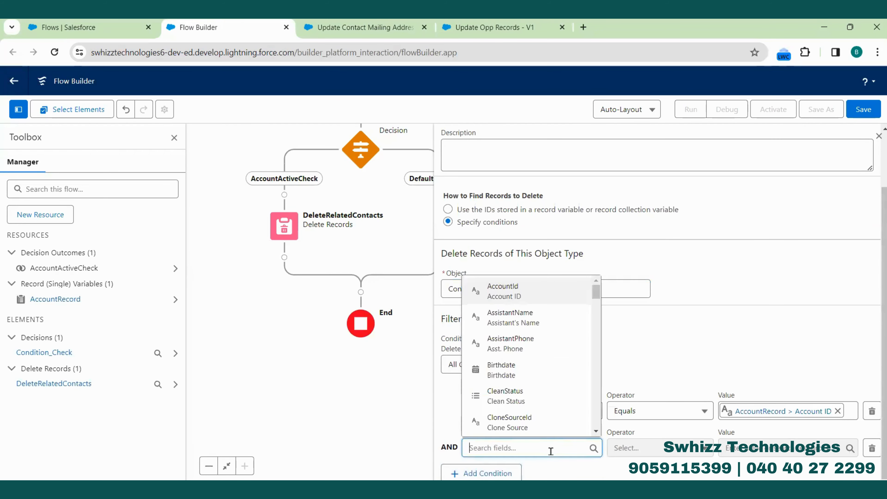
pyautogui.click(518, 295)
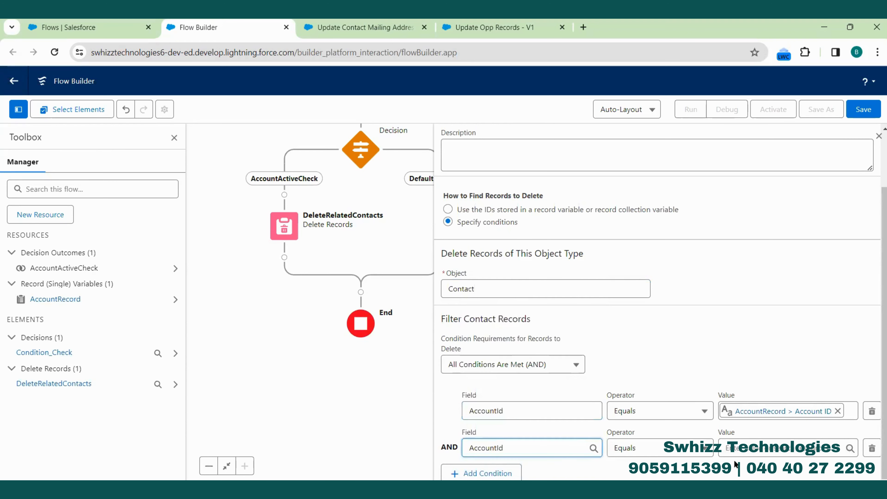
pyautogui.click(753, 456)
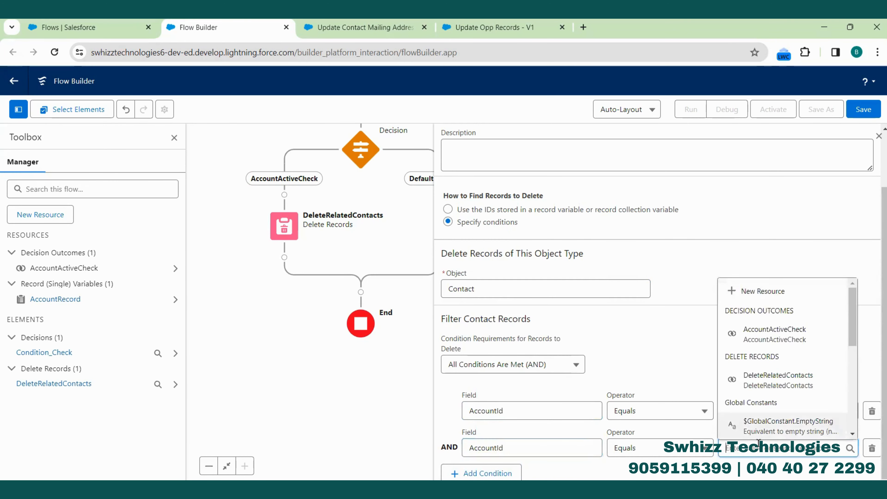
pyautogui.scroll(-3, 781, 394)
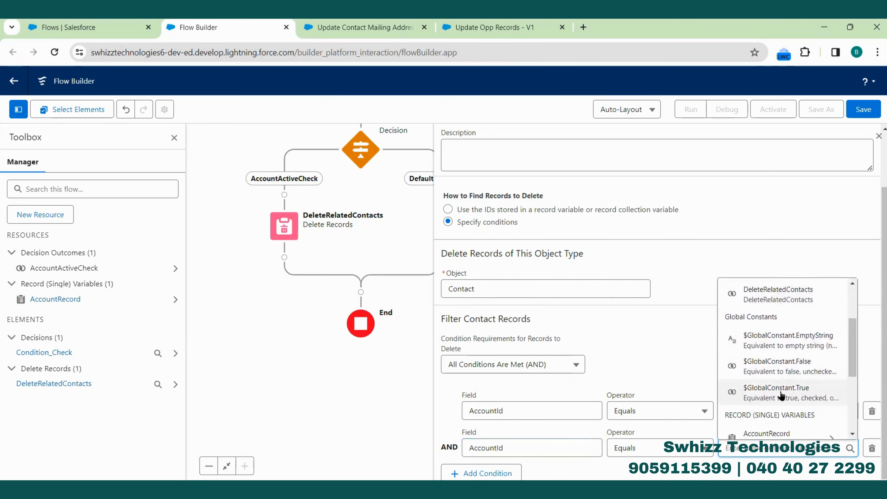
pyautogui.click(792, 340)
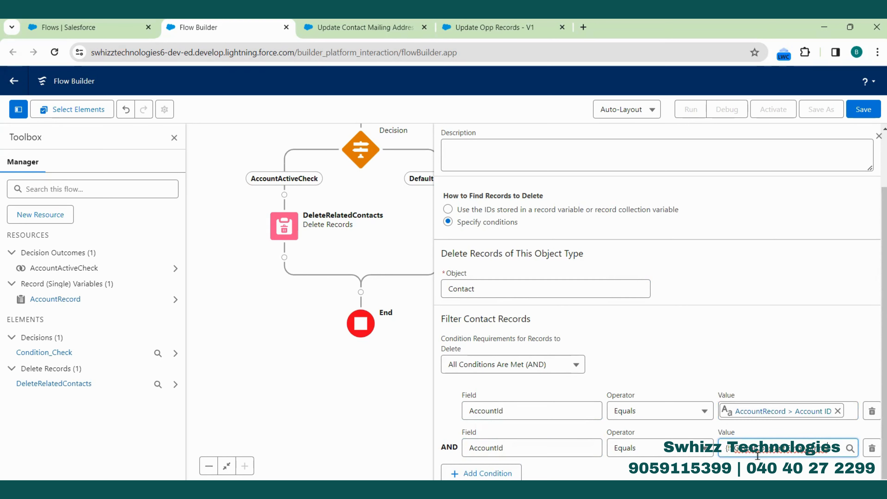
pyautogui.click(687, 451)
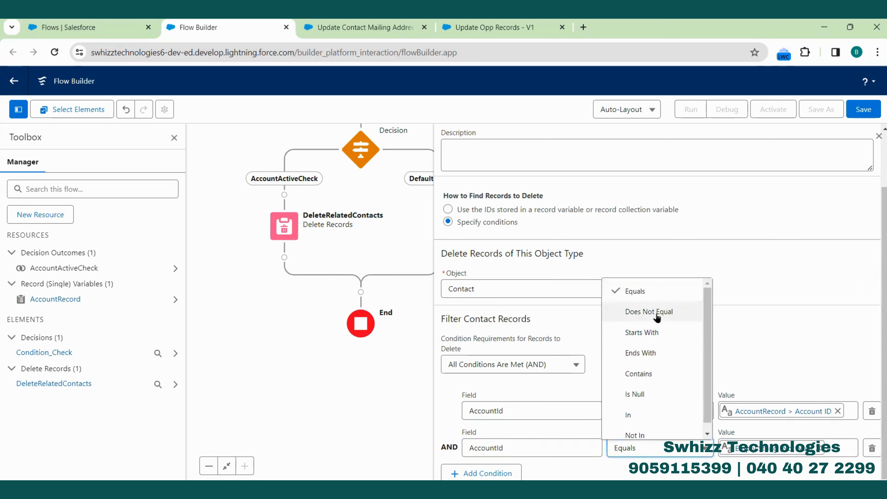
pyautogui.click(649, 311)
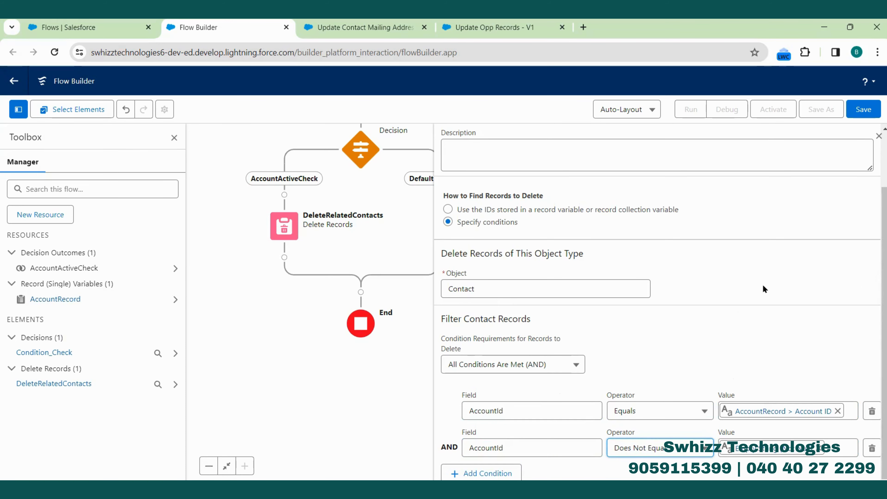
pyautogui.scroll(2, 764, 289)
pyautogui.scroll(-2, 764, 289)
pyautogui.click(878, 136)
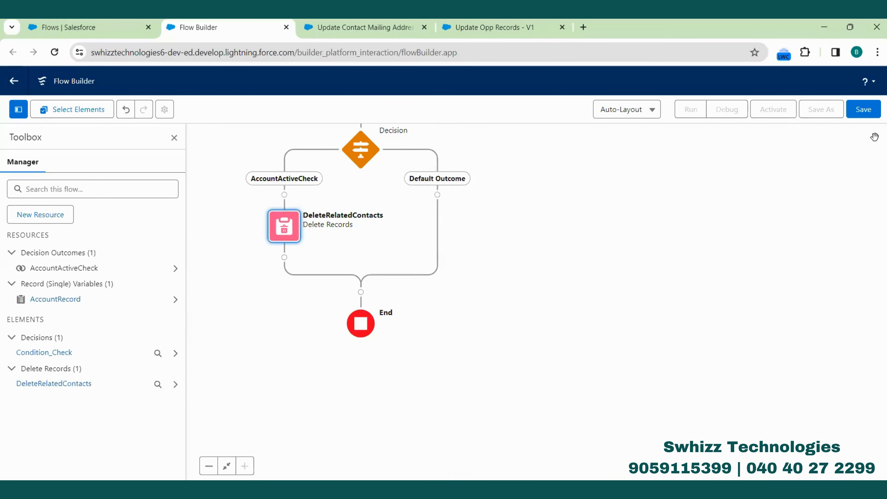
# Step: Review the outcome condition of the Condition Check decision and the filter conditions of the DeleteRelatedContacts element
pyautogui.moveTo(503, 238); pyautogui.dragTo(648, 293)
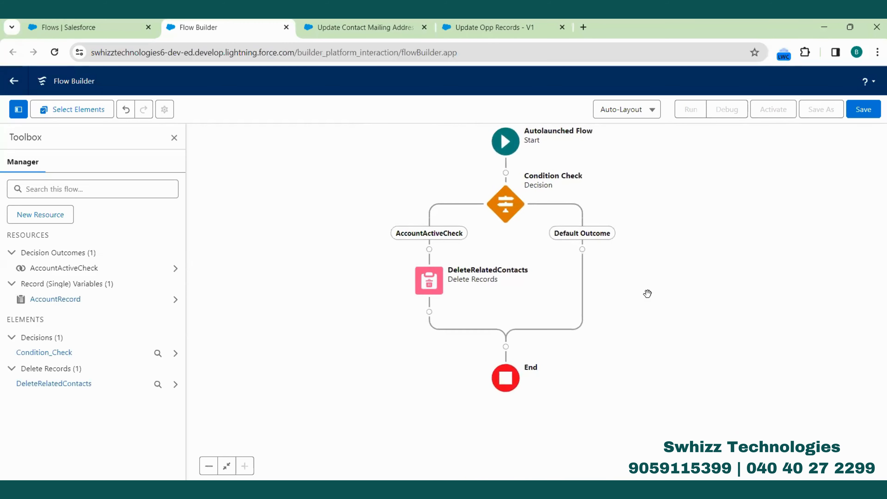
pyautogui.doubleClick(518, 209)
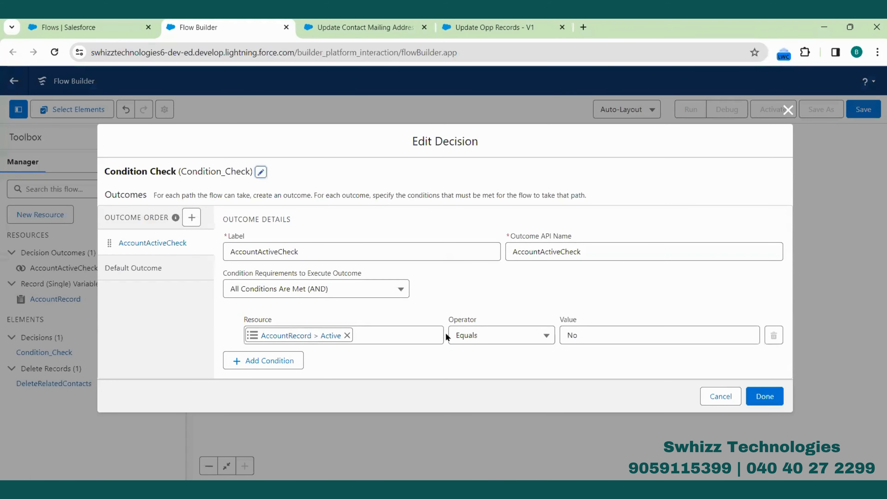
pyautogui.click(788, 110)
pyautogui.click(430, 284)
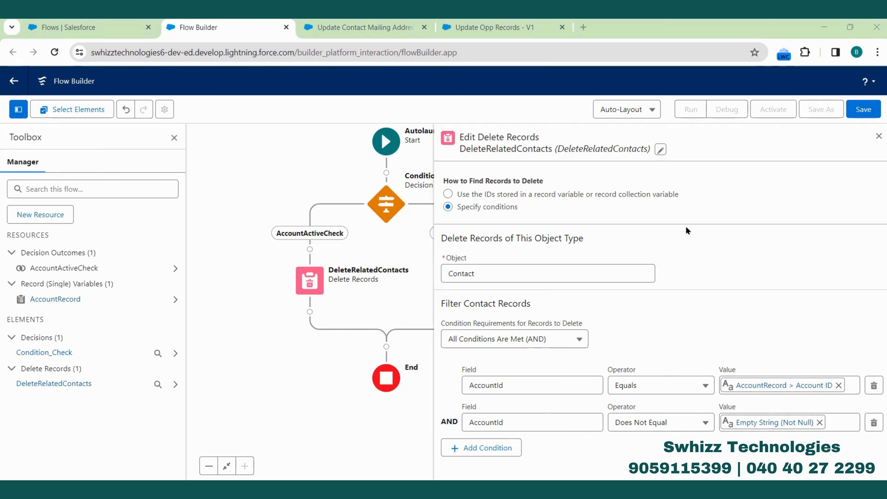
# Step: Start saving the flow with the label and API name DeleteAccountRelatedContacts
pyautogui.click(878, 136)
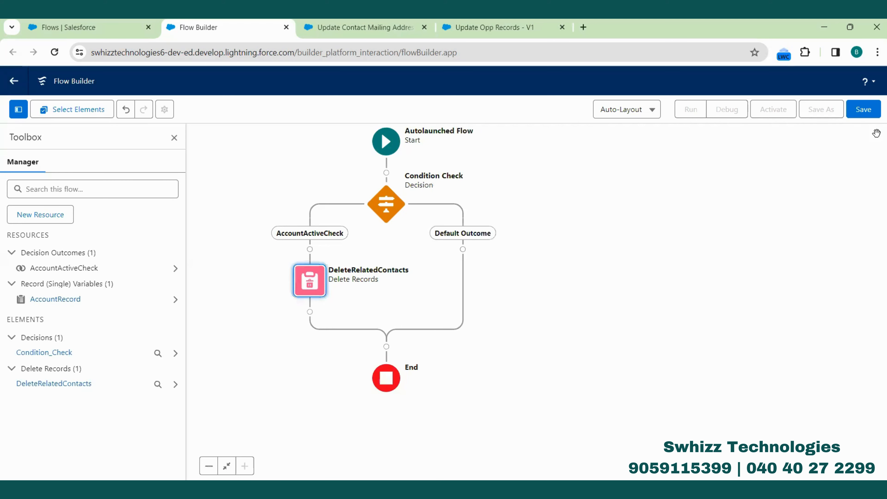
pyautogui.click(861, 112)
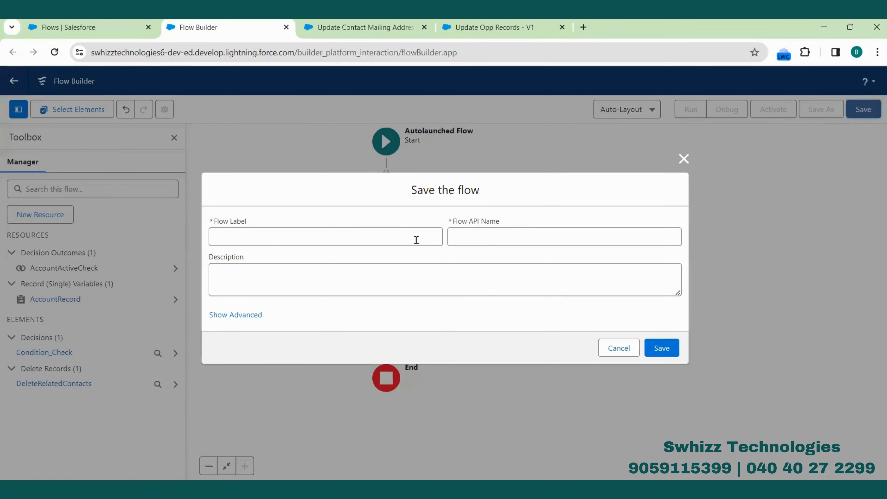
pyautogui.click(416, 239)
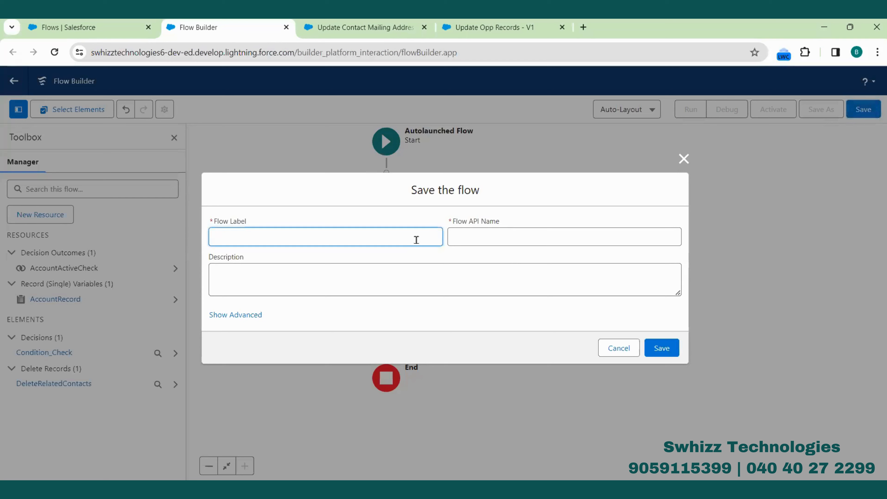
pyautogui.write('DeleteAccountRelatedContacts')
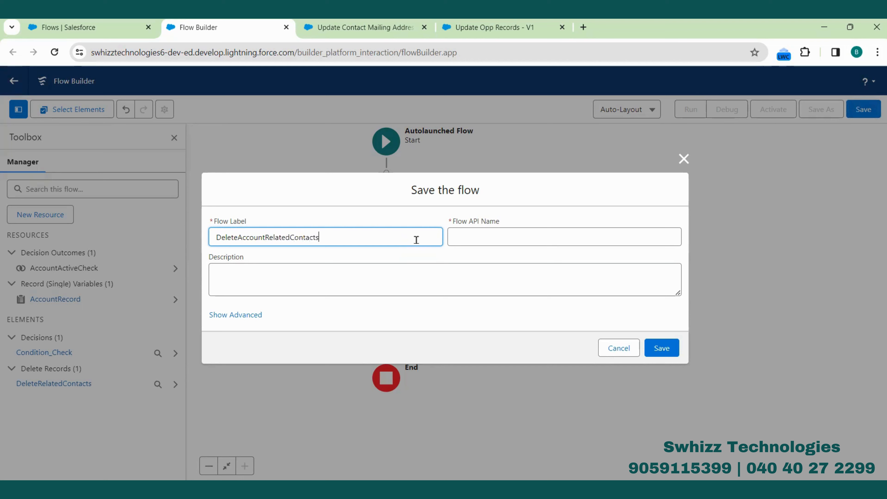
pyautogui.click(488, 238)
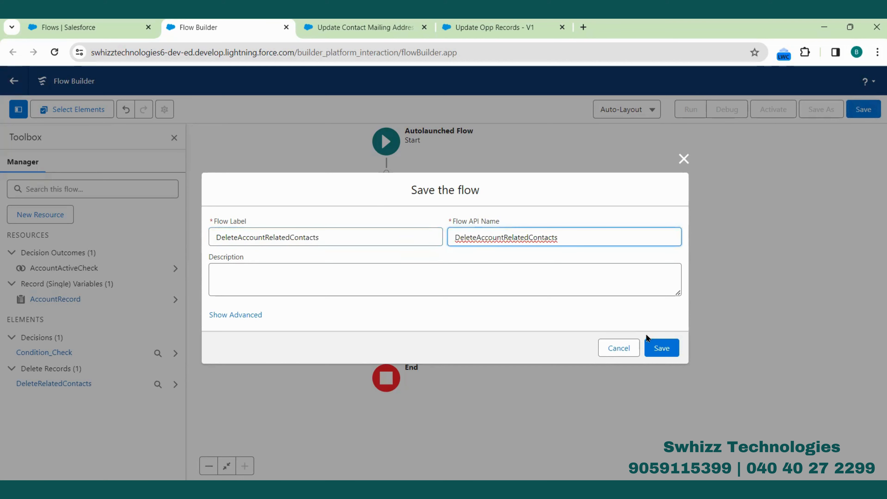
# Step: Review the advanced save settings, including the How to Run the Flow choices, the API version and the interview label
pyautogui.click(232, 315)
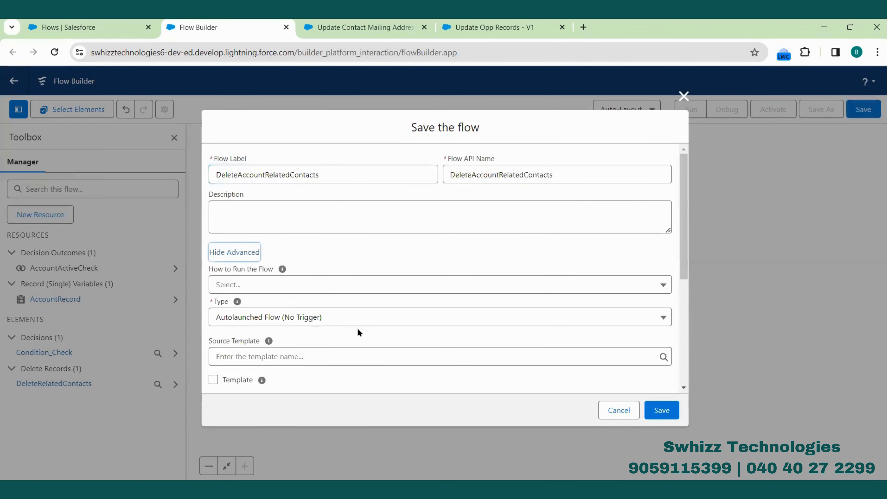
pyautogui.scroll(-3, 358, 329)
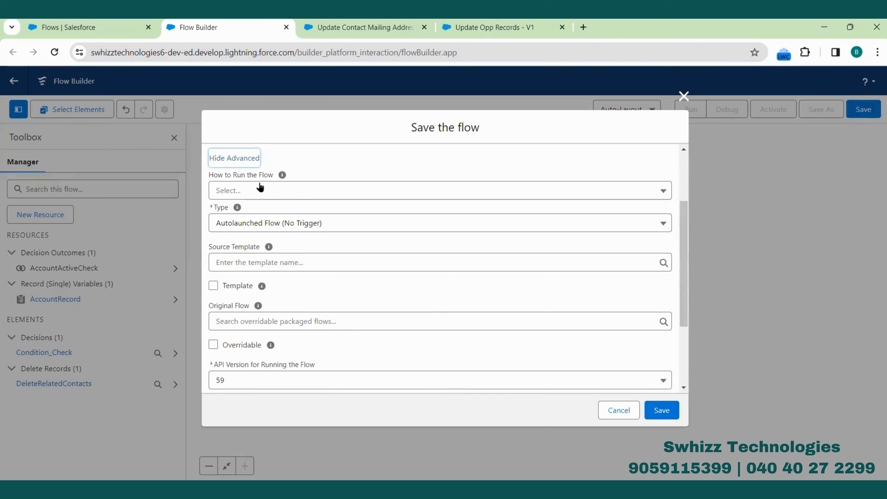
pyautogui.click(259, 189)
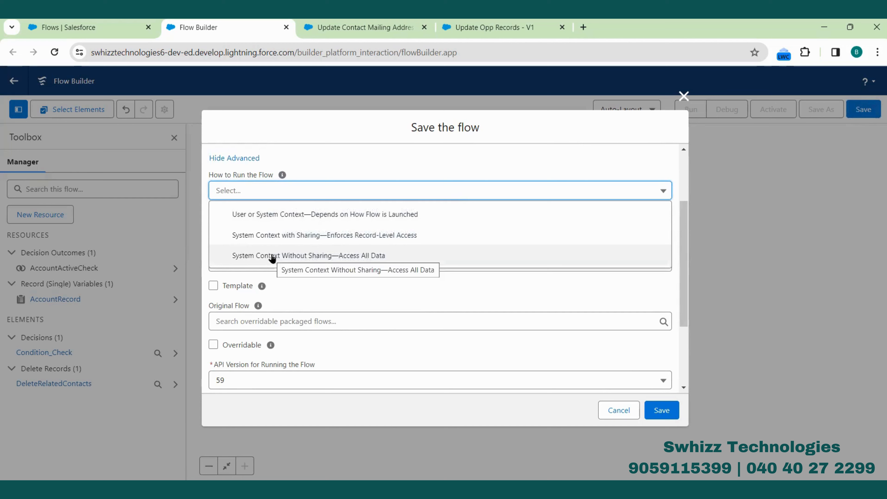
pyautogui.click(320, 158)
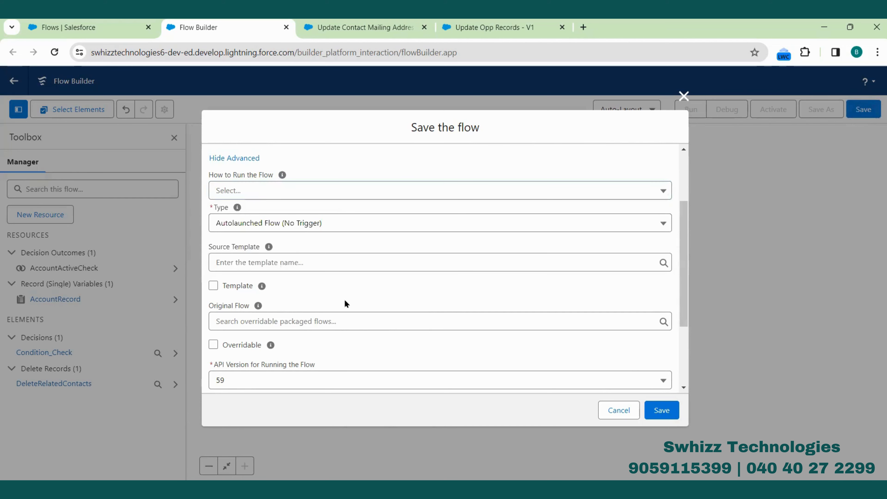
pyautogui.scroll(-2, 344, 299)
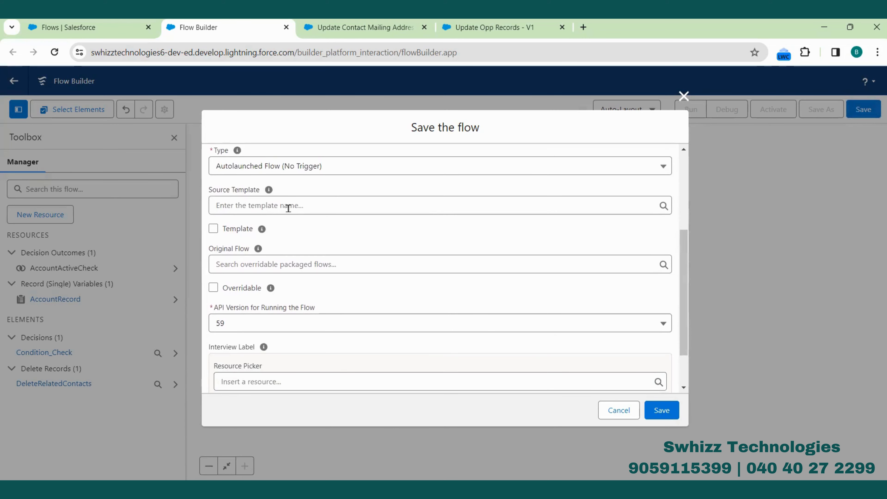
pyautogui.scroll(-1, 371, 388)
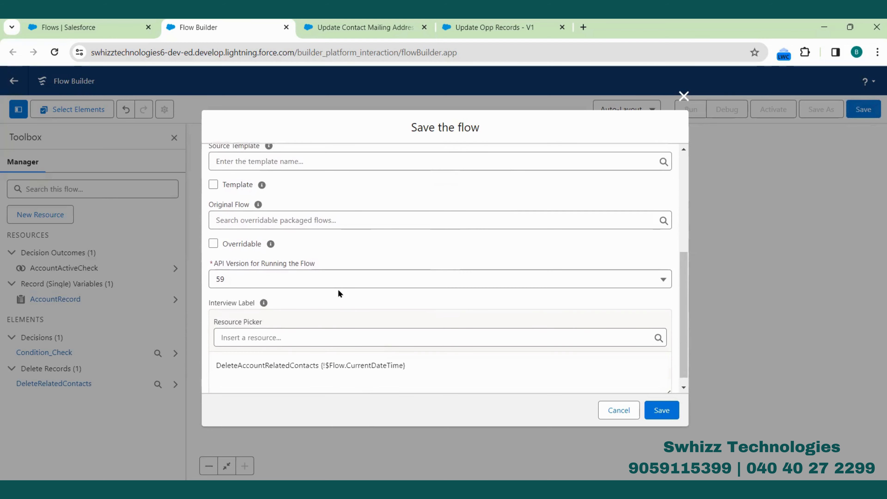
pyautogui.scroll(-1, 338, 292)
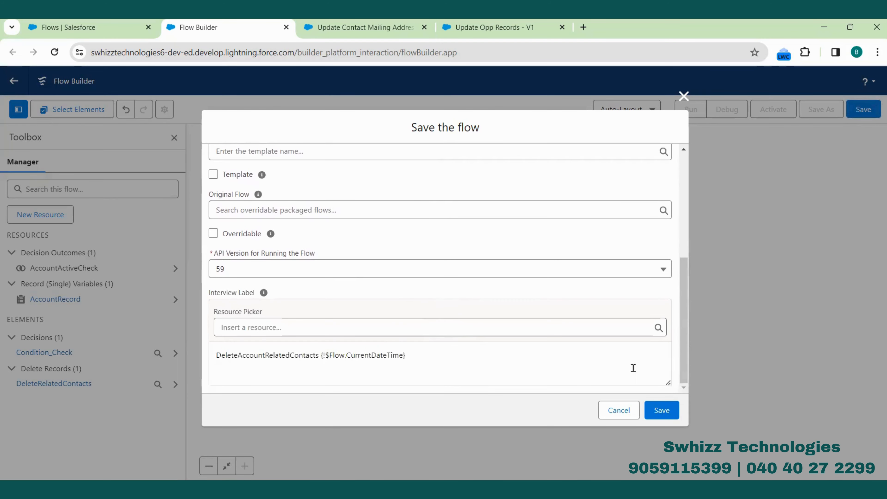
# Step: Save the DeleteAccountRelatedContacts flow and activate it
pyautogui.click(664, 410)
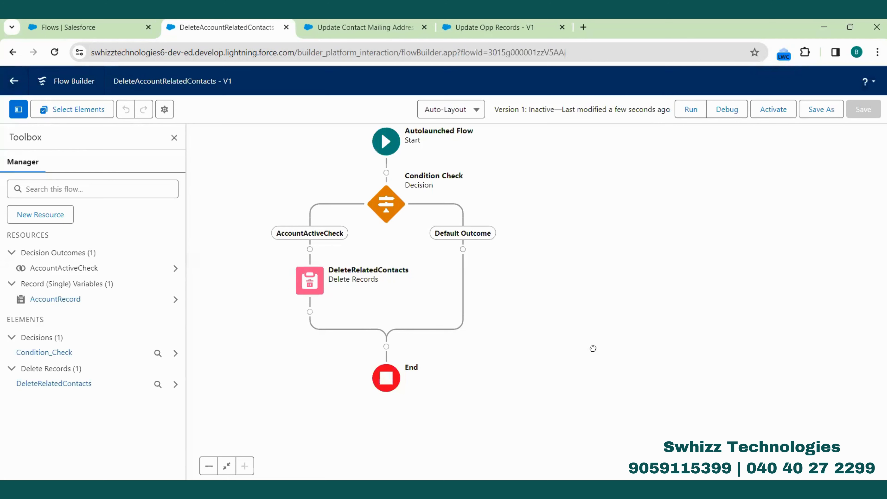
pyautogui.moveTo(593, 348); pyautogui.dragTo(626, 360)
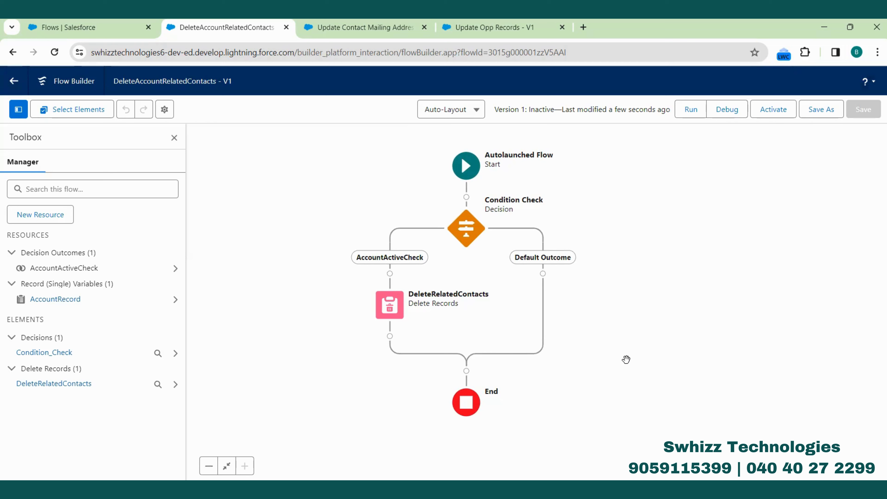
pyautogui.click(768, 115)
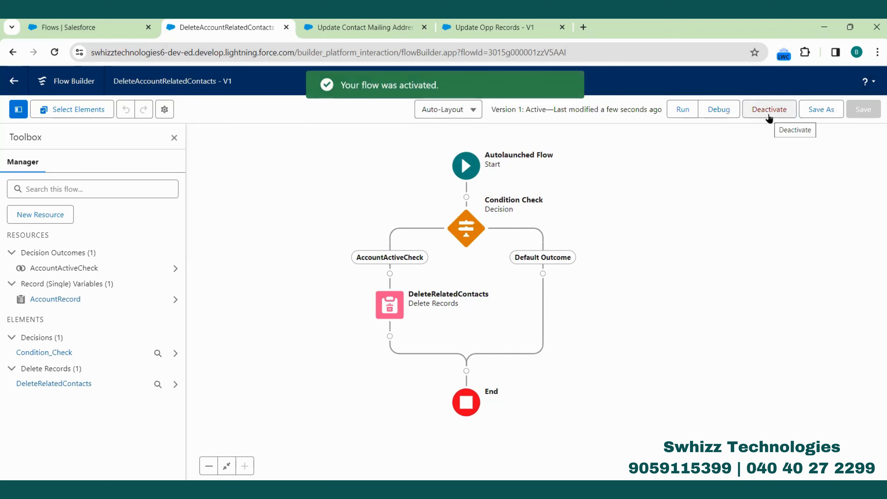
# Step: Switch to the Update Contact Mailing Address flow and examine its structure and the elements that can be added at its connectors
pyautogui.click(353, 29)
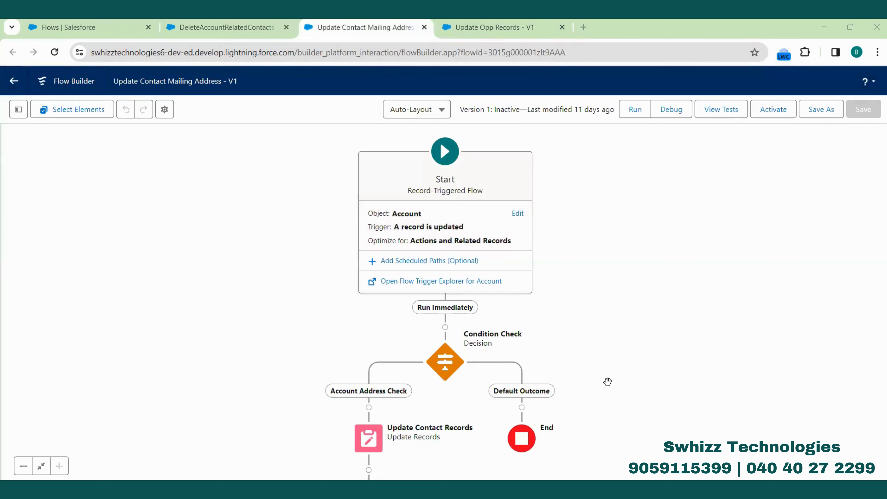
pyautogui.moveTo(608, 382); pyautogui.dragTo(592, 258)
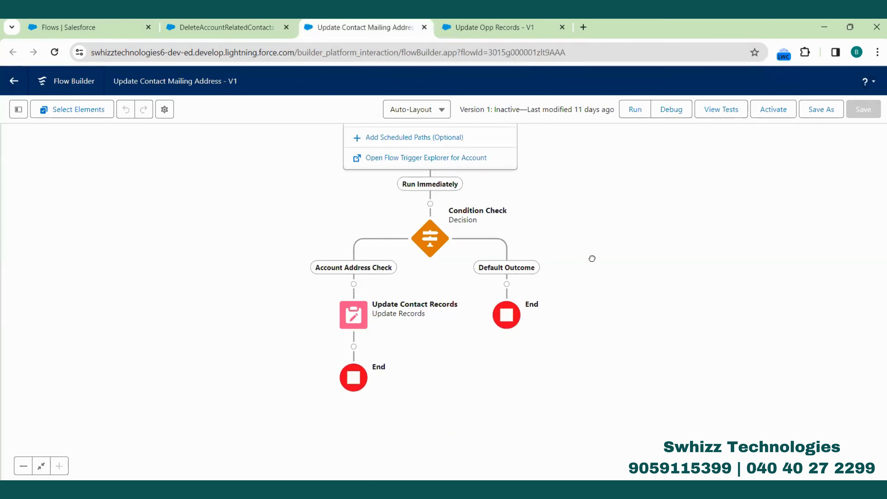
pyautogui.click(354, 345)
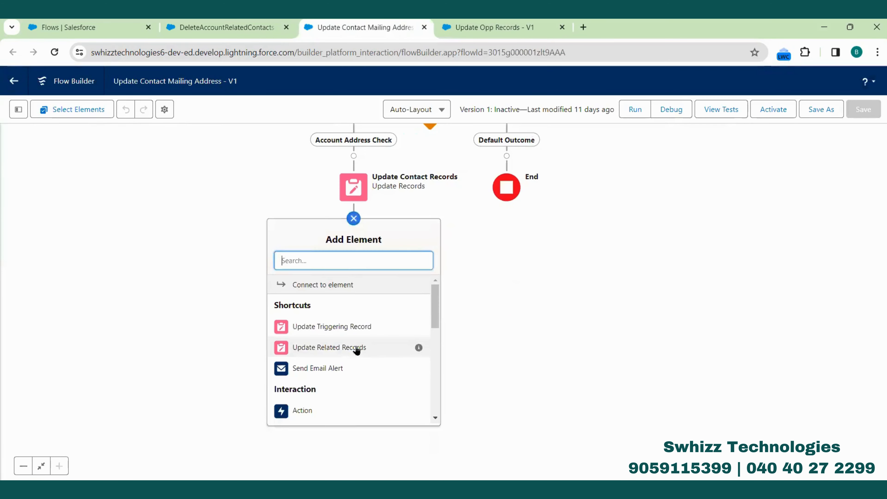
pyautogui.click(517, 285)
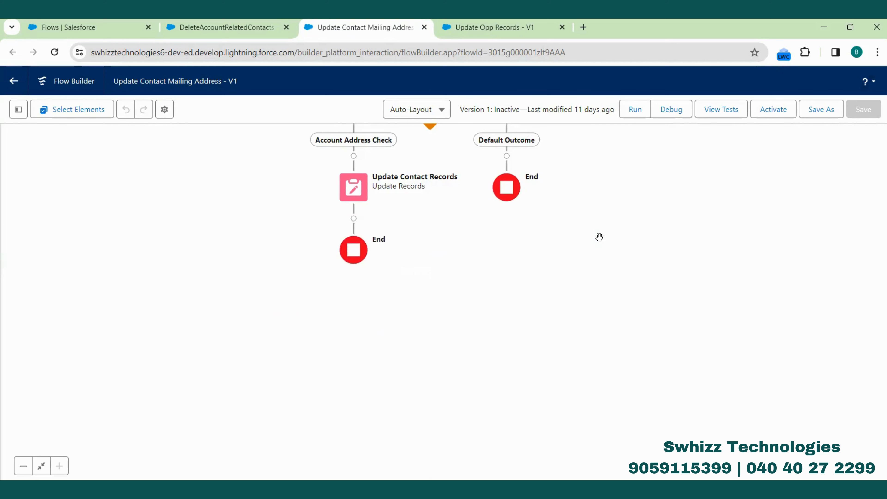
pyautogui.scroll(5, 594, 216)
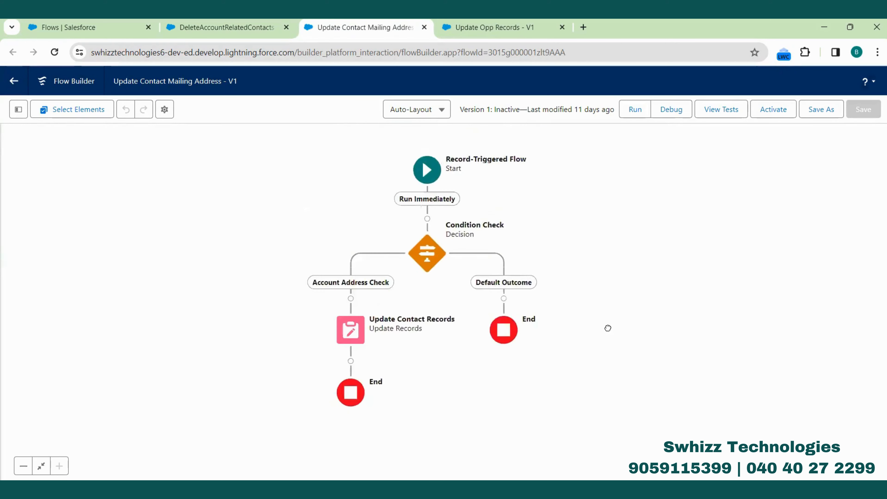
pyautogui.moveTo(590, 360); pyautogui.dragTo(607, 328)
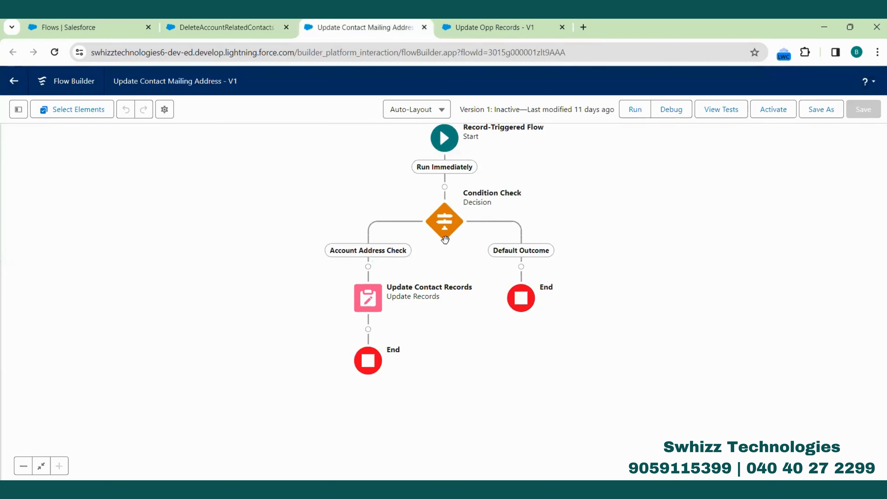
pyautogui.click(444, 188)
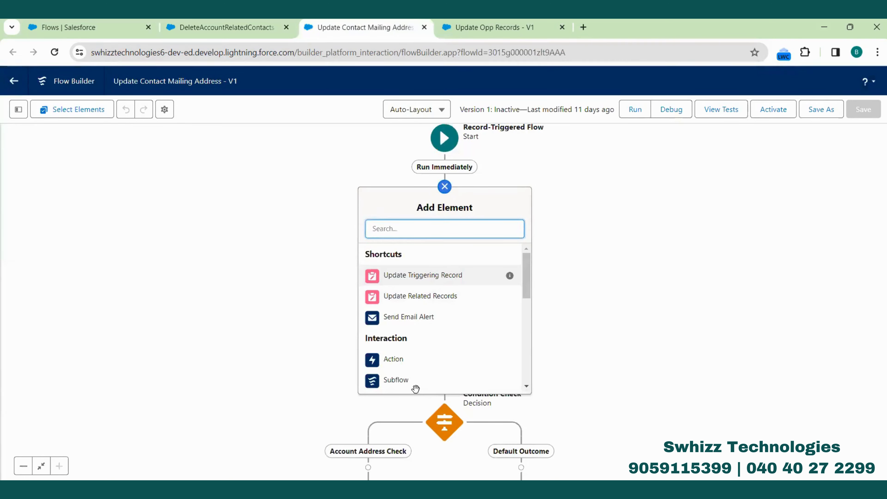
pyautogui.click(592, 335)
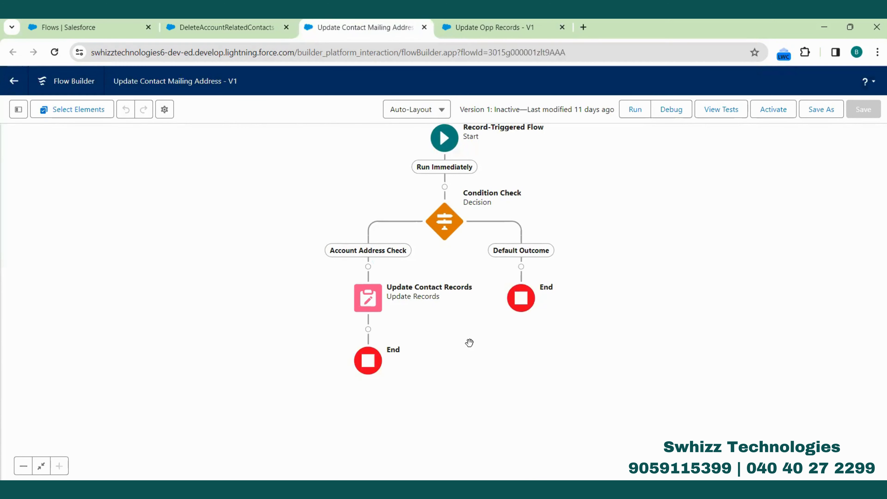
# Step: Try to add a Subflow element before the Condition Check decision, searching the referenced flows for "delete"
pyautogui.click(445, 187)
pyautogui.scroll(-2, 434, 338)
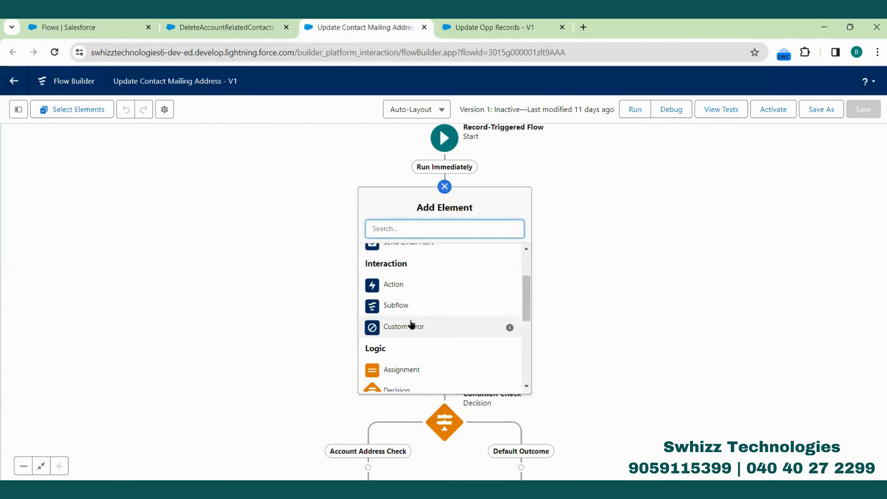
pyautogui.click(404, 306)
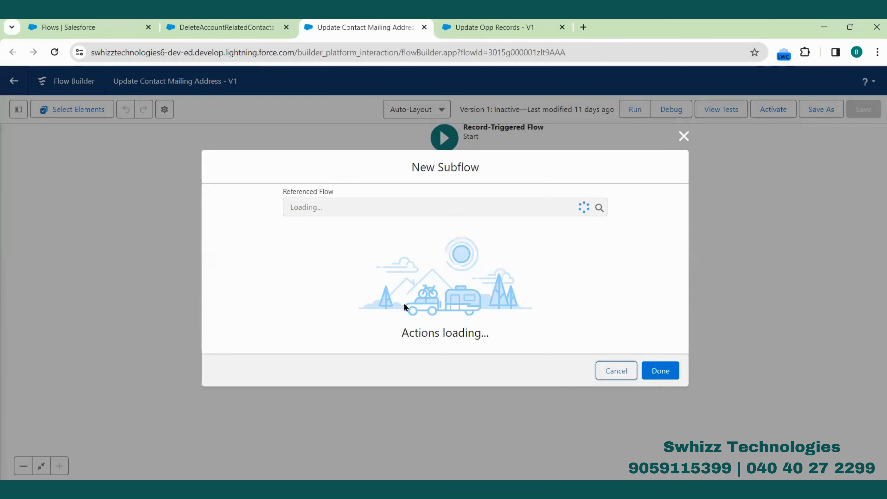
pyautogui.click(367, 197)
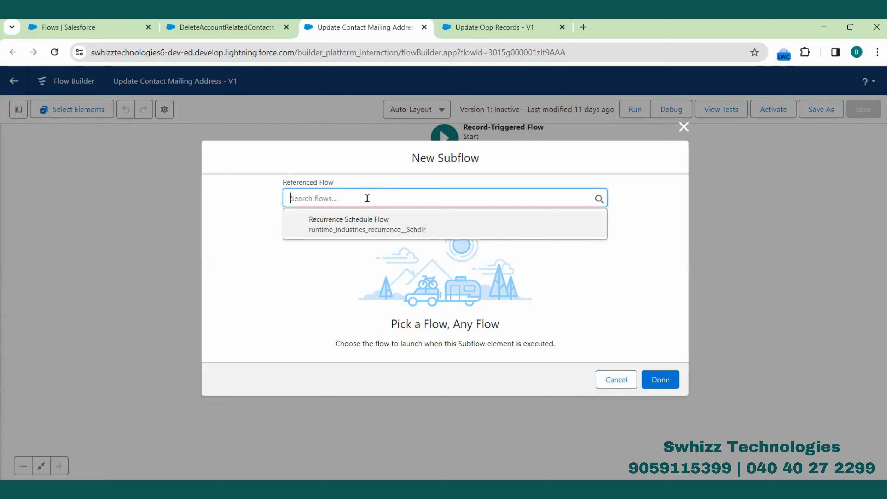
pyautogui.write('de')
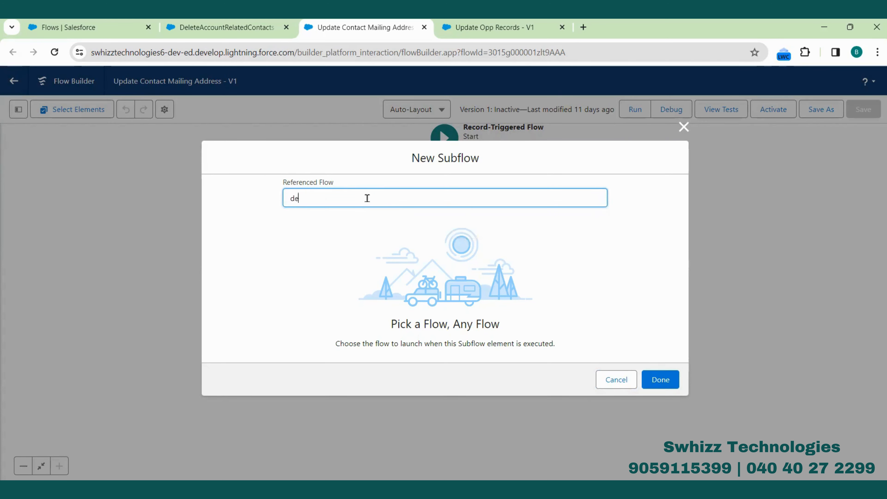
pyautogui.write('lete')
# Step: Copy the name DeleteAccountRelatedContacts from that flow's header and return to the Update Contact Mailing Address flow
pyautogui.click(224, 33)
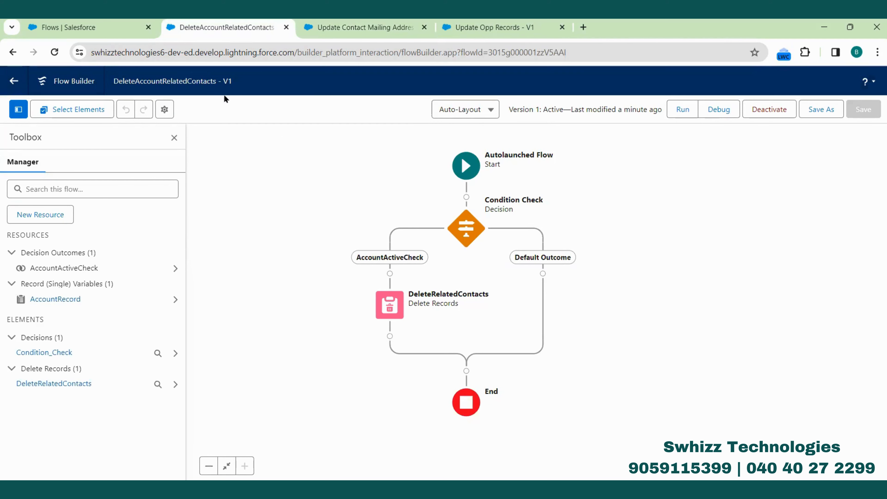
pyautogui.doubleClick(182, 81)
pyautogui.hotkey('ctrl', 'c')
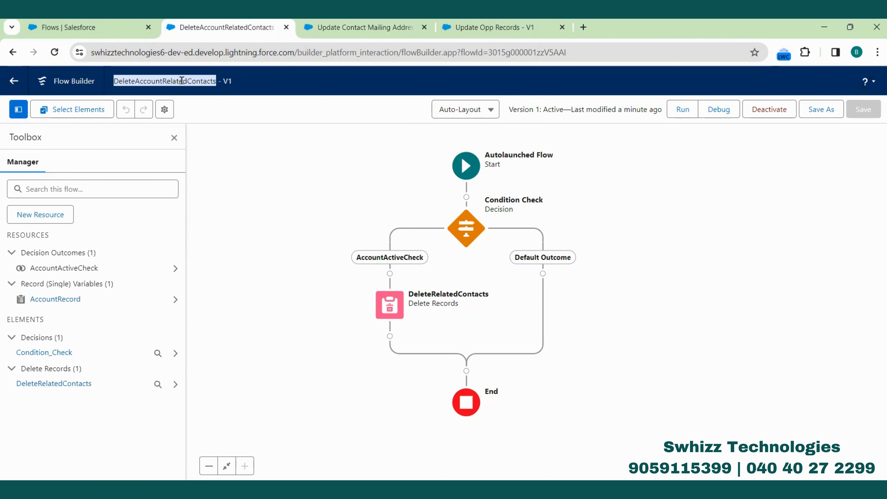
pyautogui.click(349, 28)
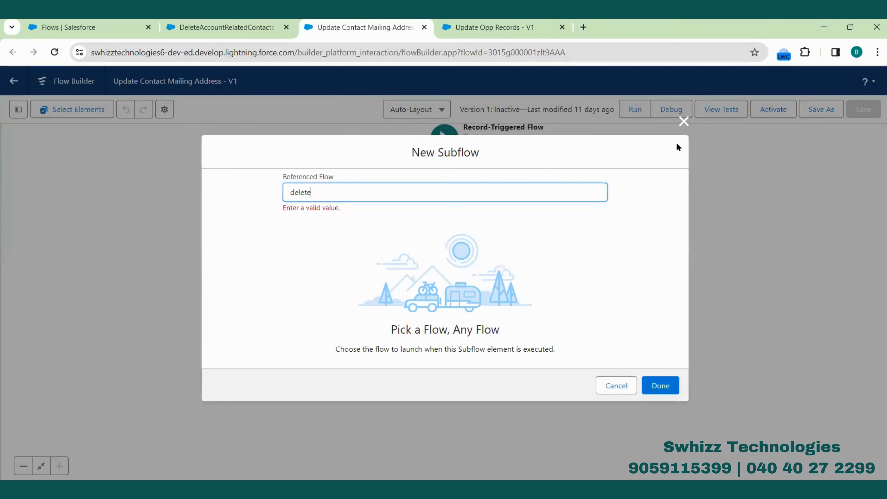
# Step: Discard the new subflow and reload the Update Contact Mailing Address flow
pyautogui.click(684, 121)
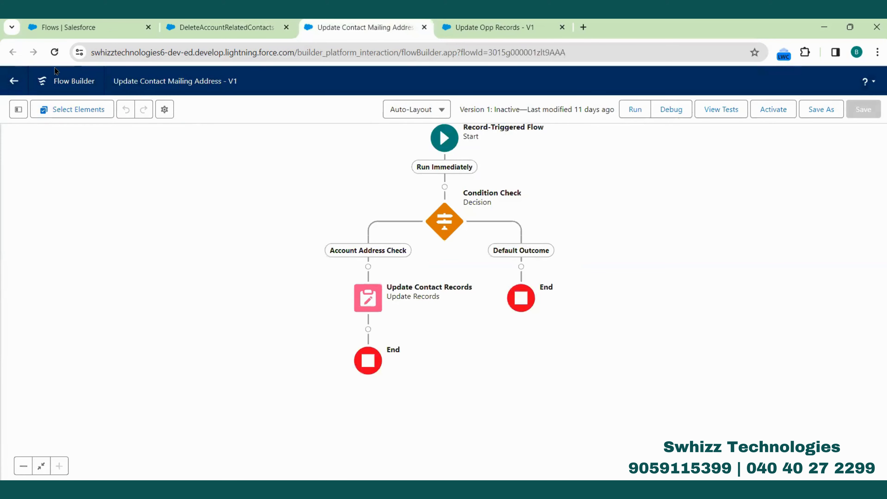
pyautogui.click(54, 52)
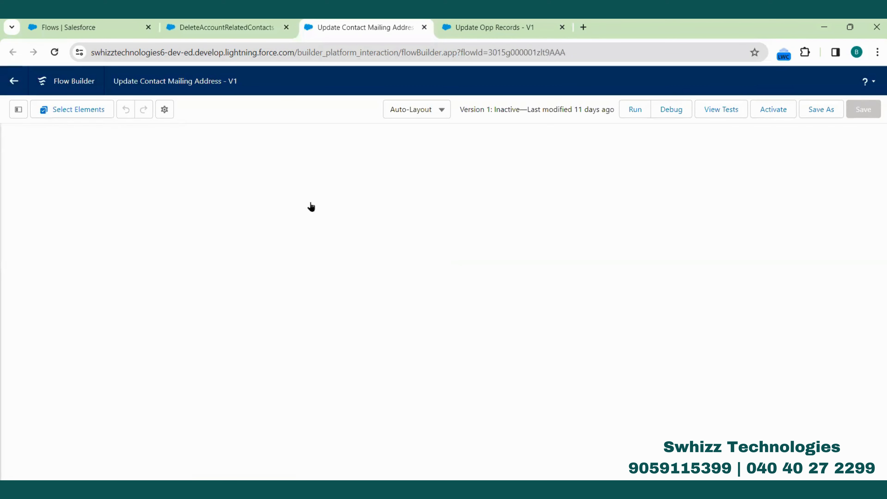
# Step: Add a Subflow element before the Condition Check decision, referencing the DeleteAccountRelatedContacts flow
pyautogui.scroll(-2, 582, 297)
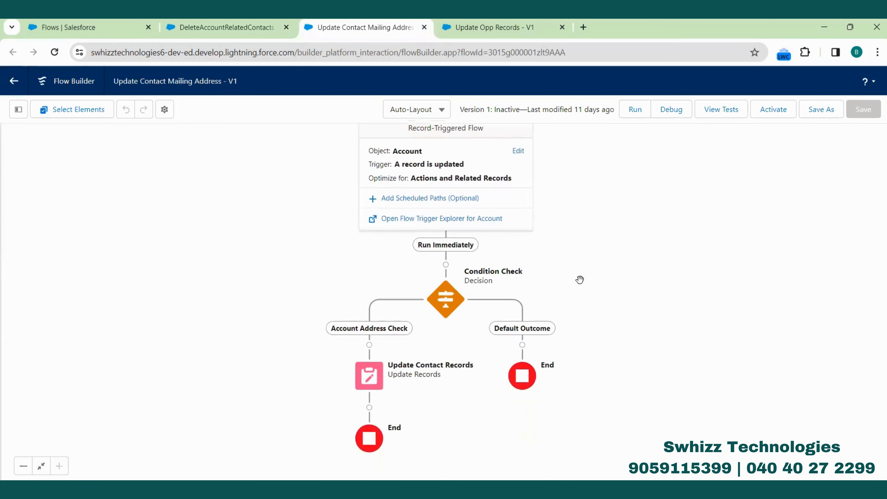
pyautogui.click(446, 265)
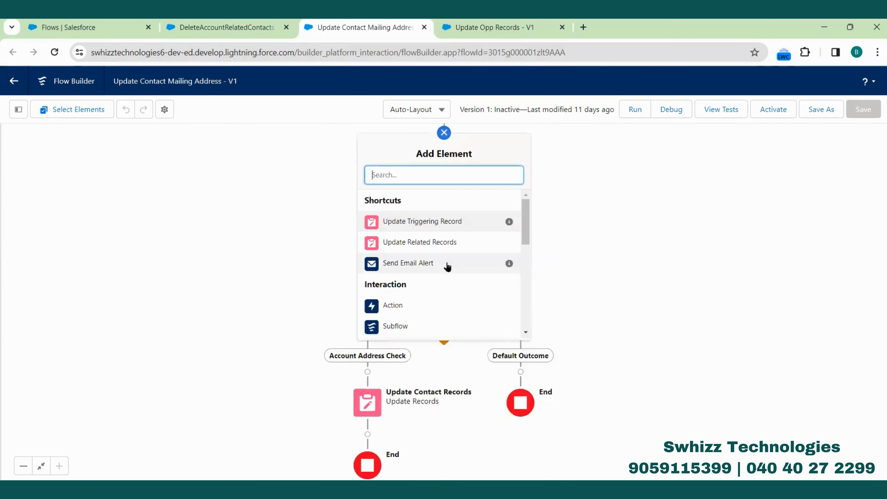
pyautogui.scroll(-1, 420, 308)
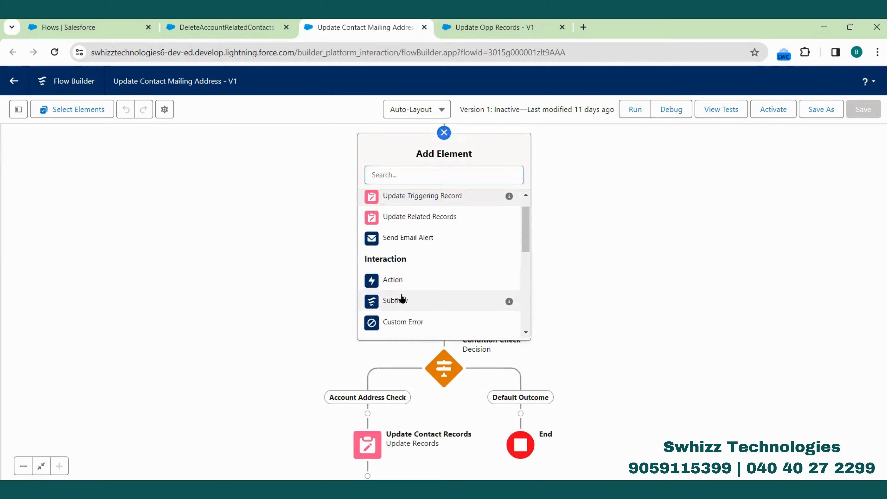
pyautogui.click(403, 300)
pyautogui.click(367, 198)
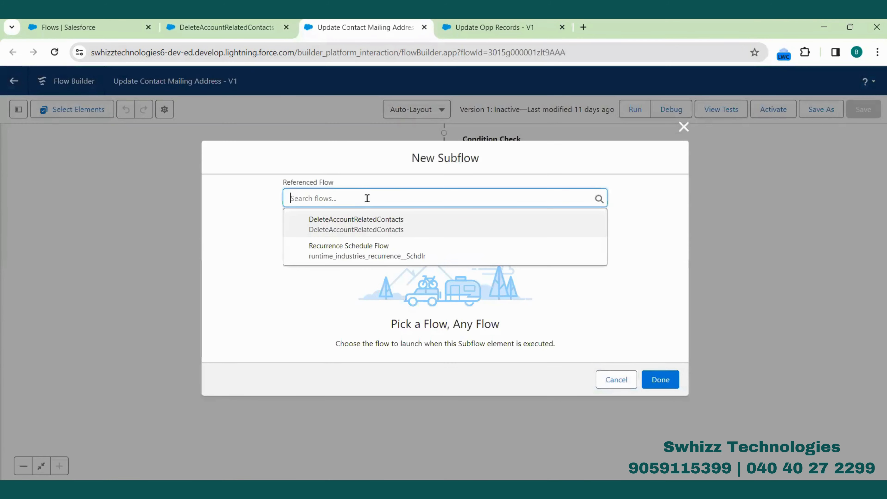
pyautogui.write('DeleteAccountRelatedContacts')
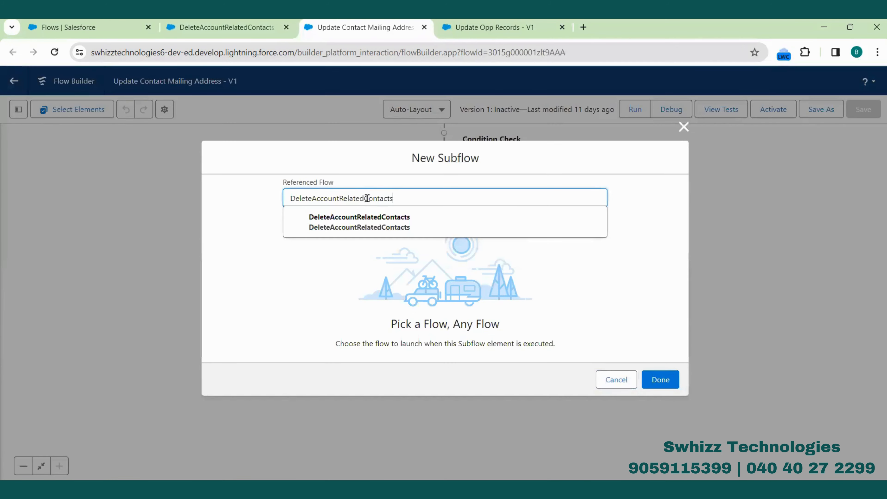
pyautogui.click(398, 220)
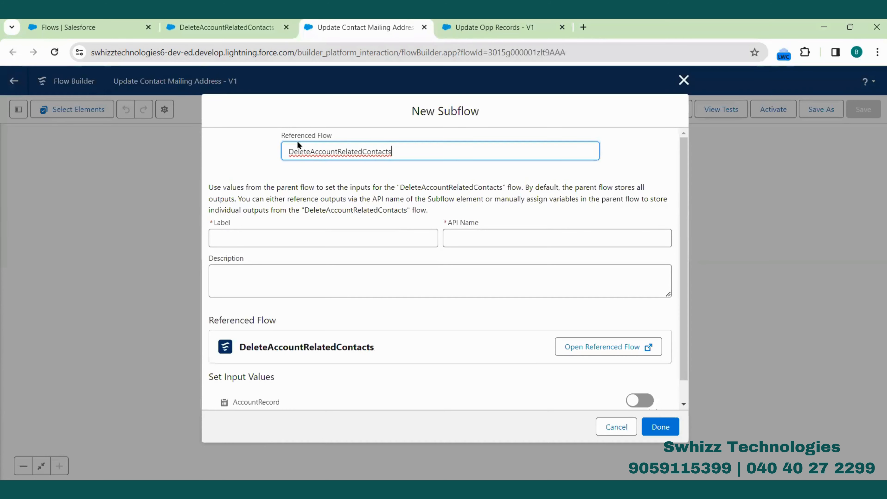
# Step: Set the new subflow's label and API name to DeleteAccountRelatedContacts
pyautogui.click(265, 239)
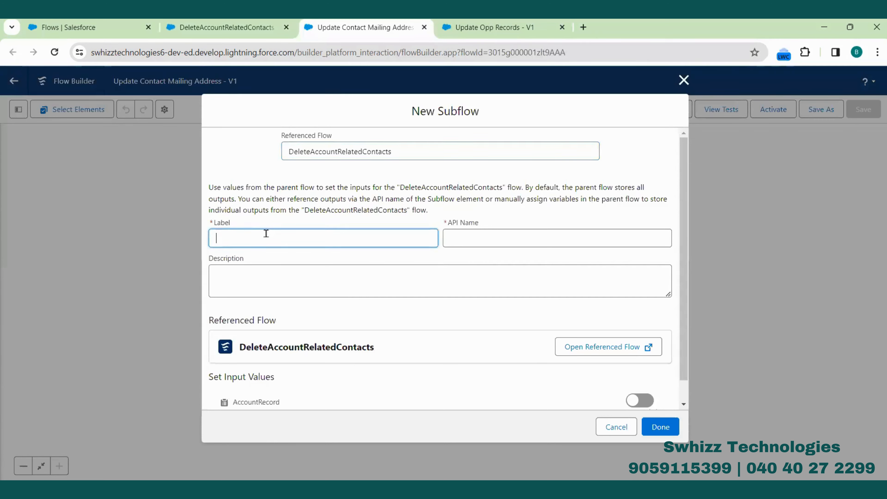
pyautogui.hotkey('ctrl', 'v')
pyautogui.click(465, 239)
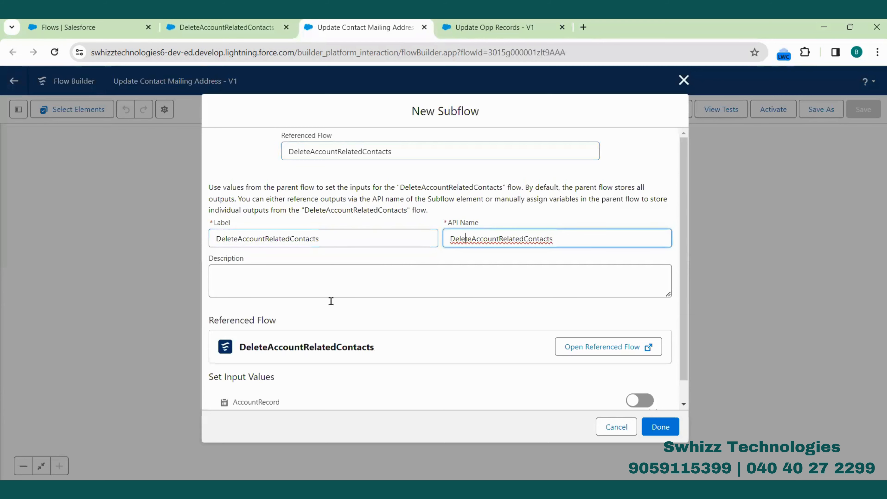
# Step: Examine the AccountRecord variable's settings in the DeleteAccountRelatedContacts flow and return to the new subflow in the Update Contact Mailing Address flow
pyautogui.scroll(-1, 331, 301)
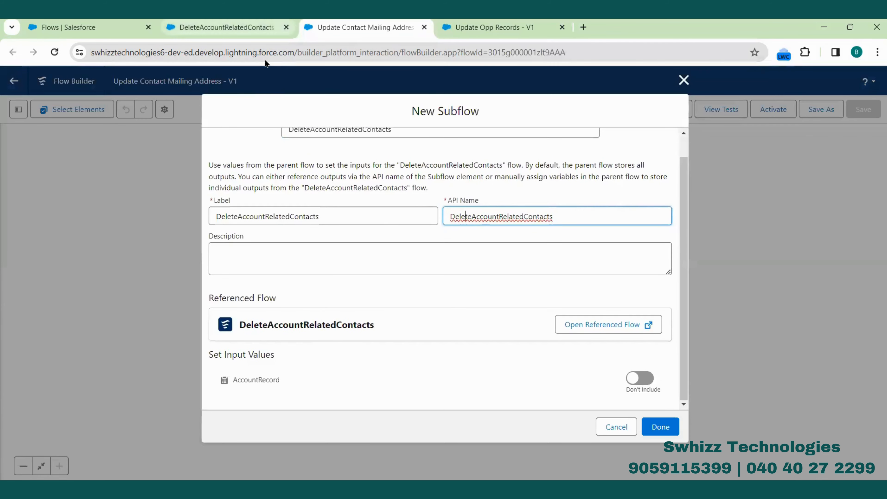
pyautogui.click(227, 27)
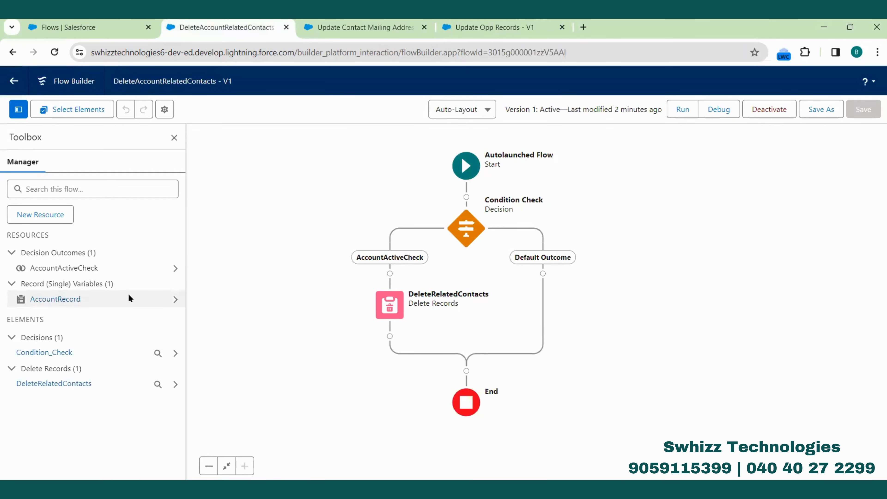
pyautogui.click(129, 296)
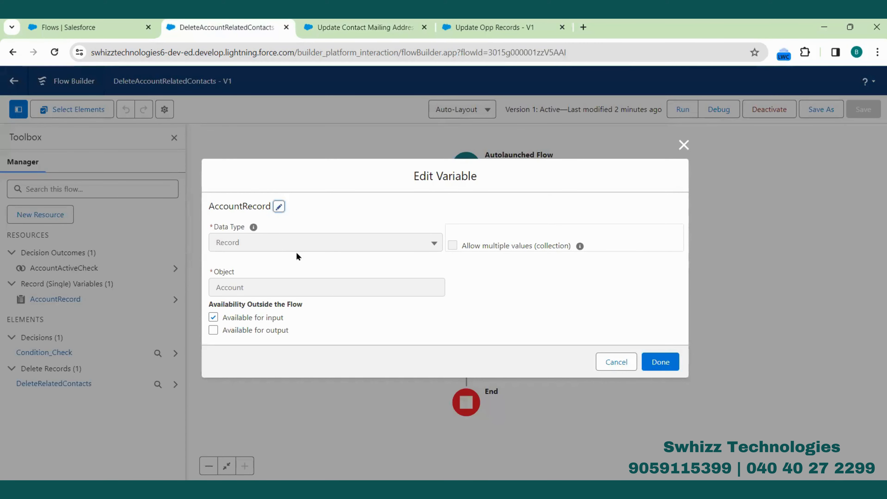
pyautogui.click(683, 145)
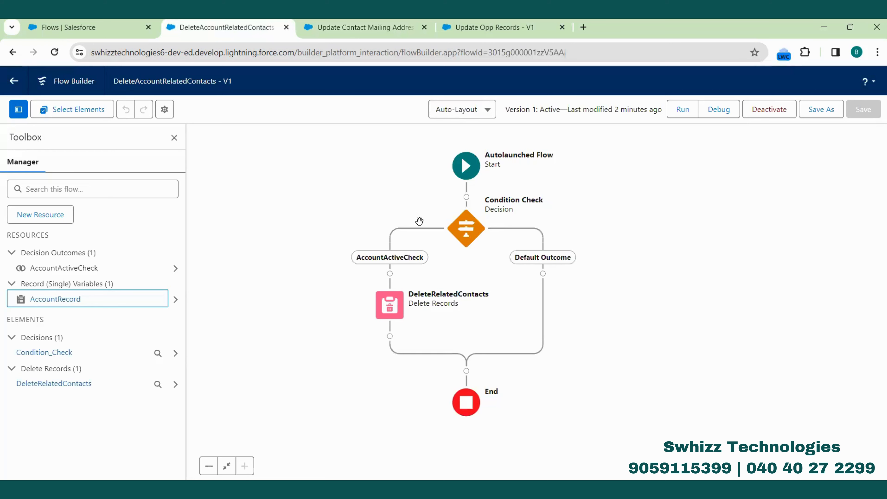
pyautogui.click(340, 30)
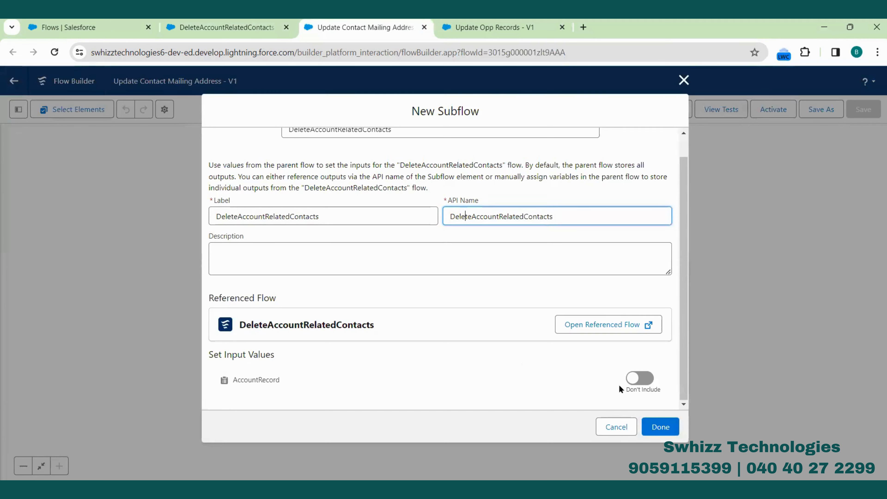
# Step: Include the subflow's AccountRecord input with the value {!$Record}, and save the Update Contact Mailing Address flow
pyautogui.click(632, 379)
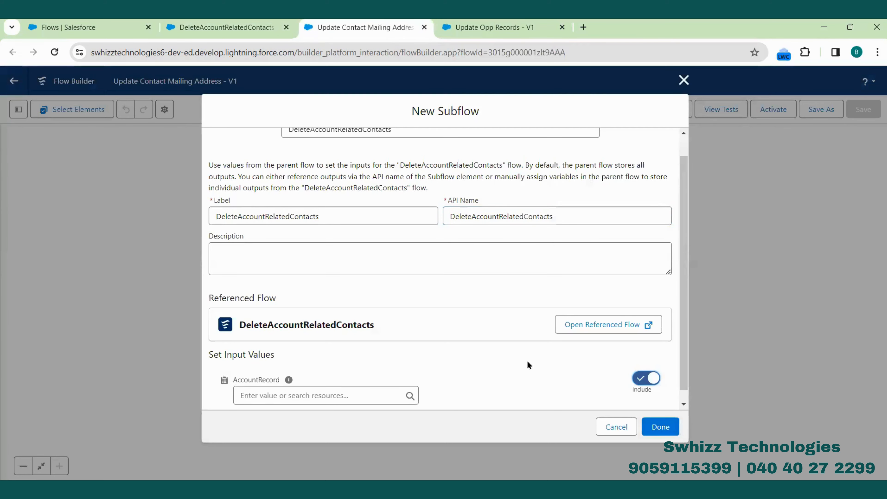
pyautogui.scroll(-1, 483, 382)
pyautogui.click(347, 385)
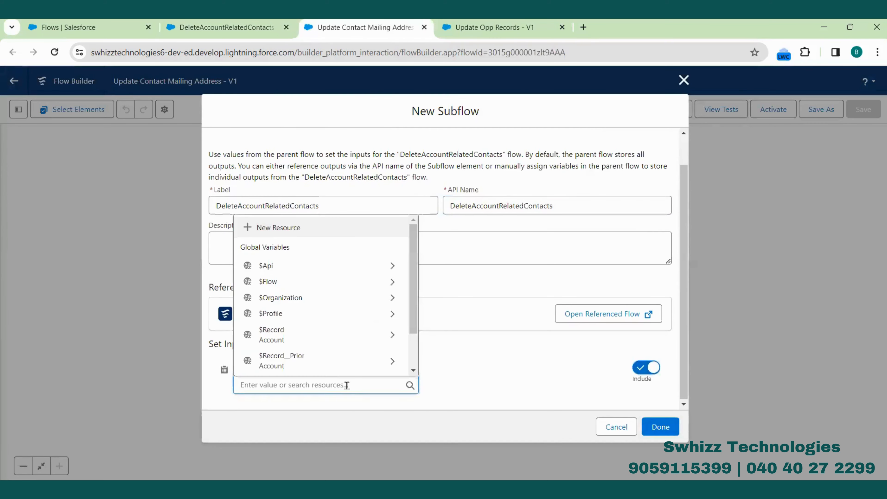
pyautogui.click(289, 334)
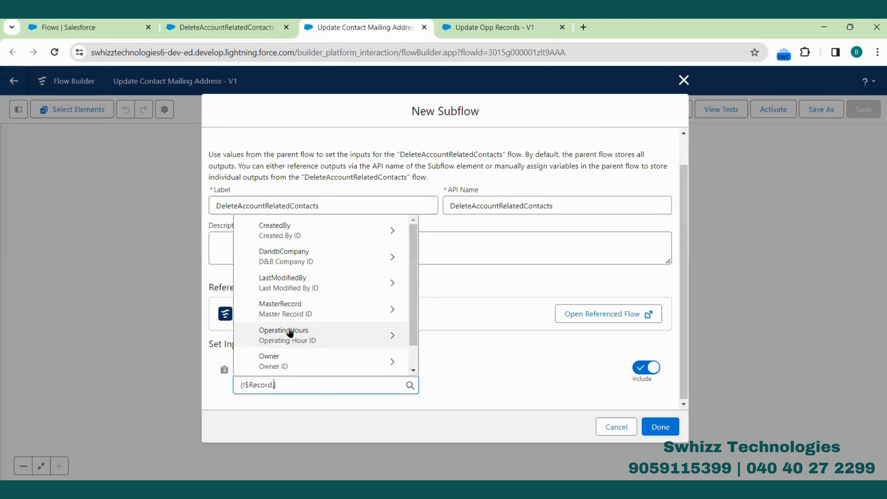
pyautogui.click(465, 373)
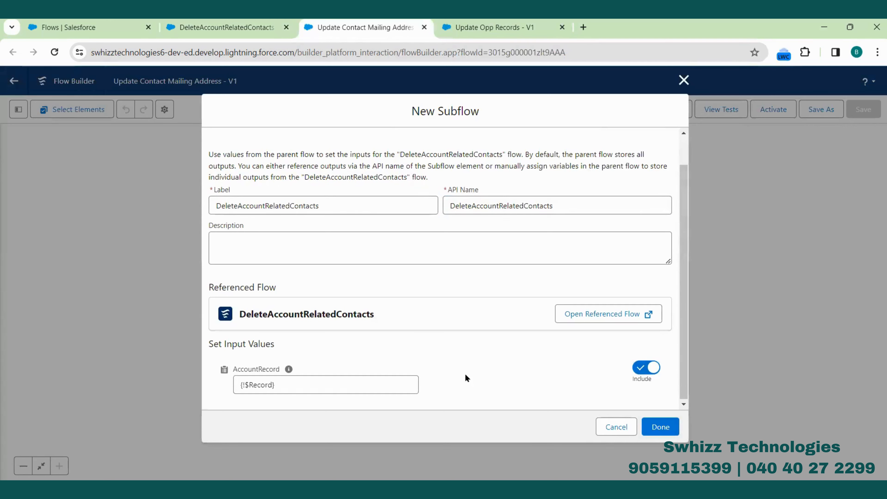
pyautogui.click(660, 425)
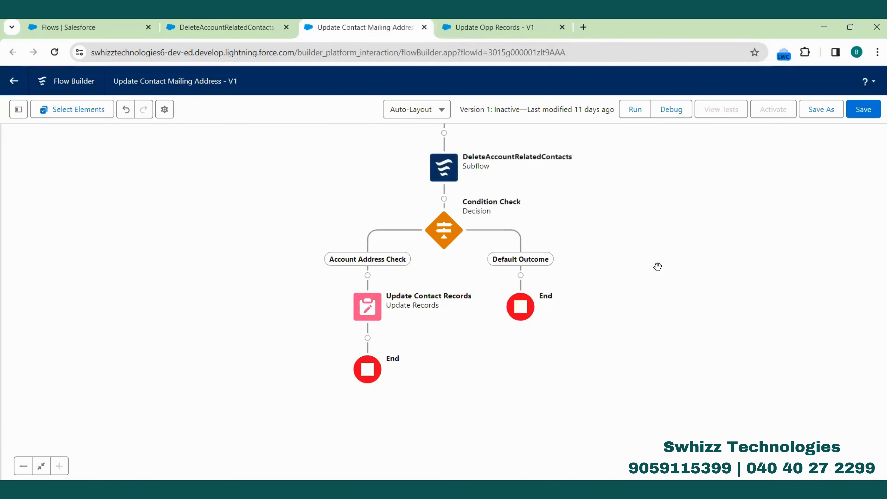
pyautogui.moveTo(659, 264); pyautogui.dragTo(652, 368)
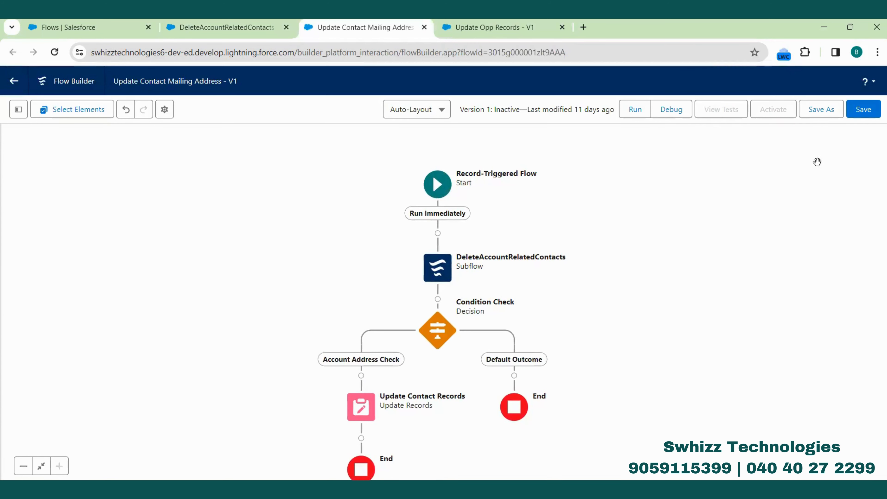
pyautogui.click(860, 117)
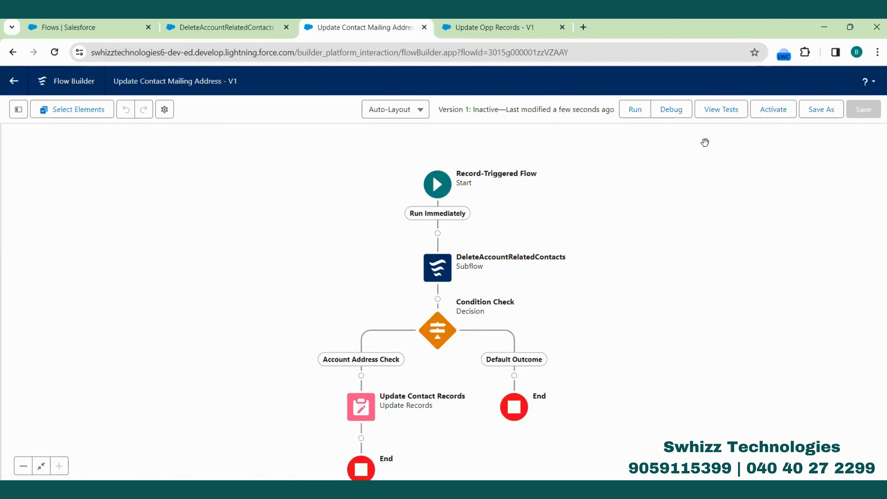
# Step: Open the Sales app and view the related contacts of the Test Acc account
pyautogui.click(113, 21)
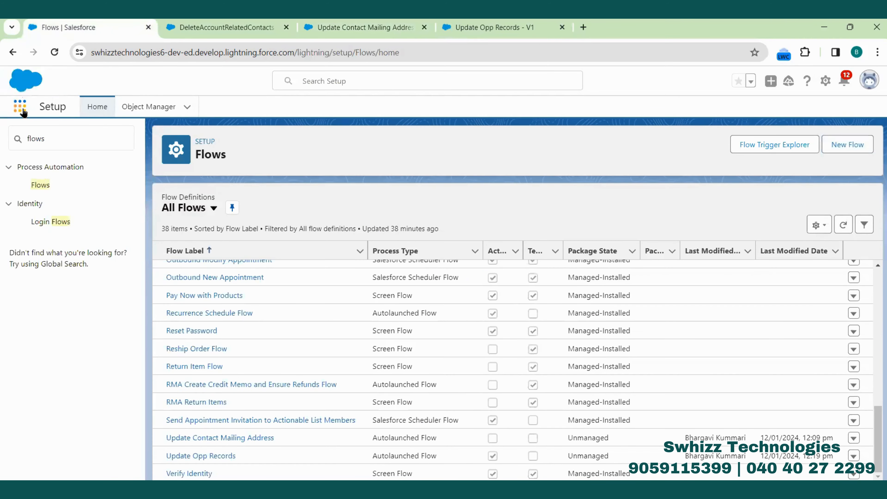
pyautogui.click(21, 109)
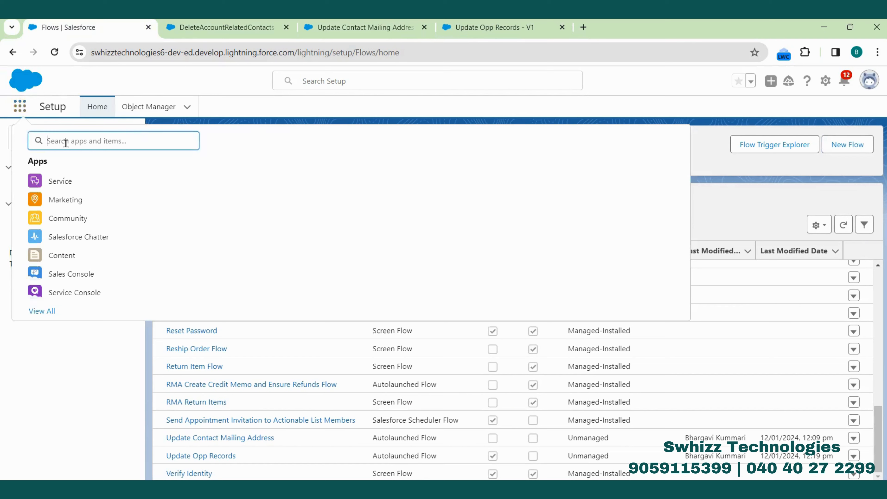
pyautogui.write('sale')
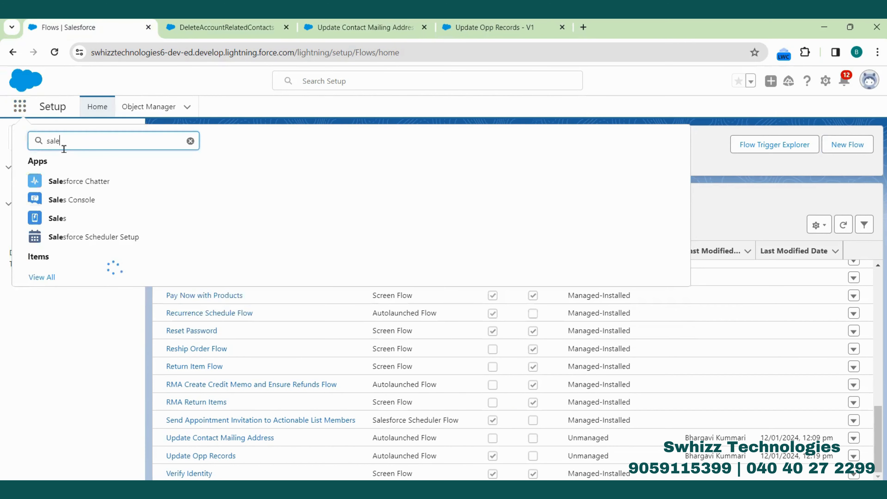
pyautogui.click(59, 221)
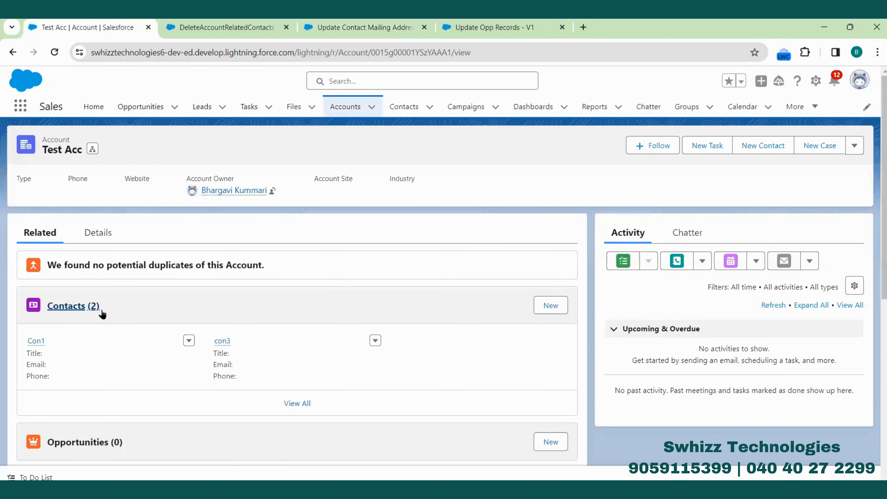
# Step: Debug the Update Contact Mailing Address flow with the triggering account's Active field set to No
pyautogui.click(382, 32)
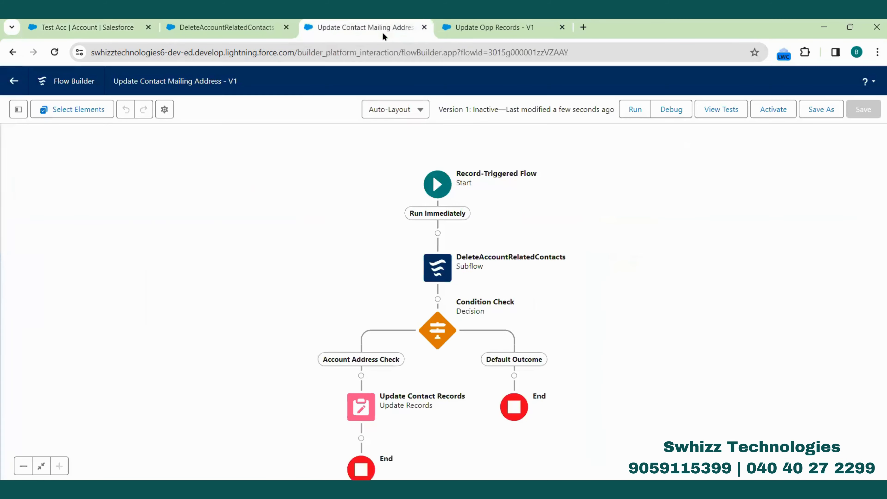
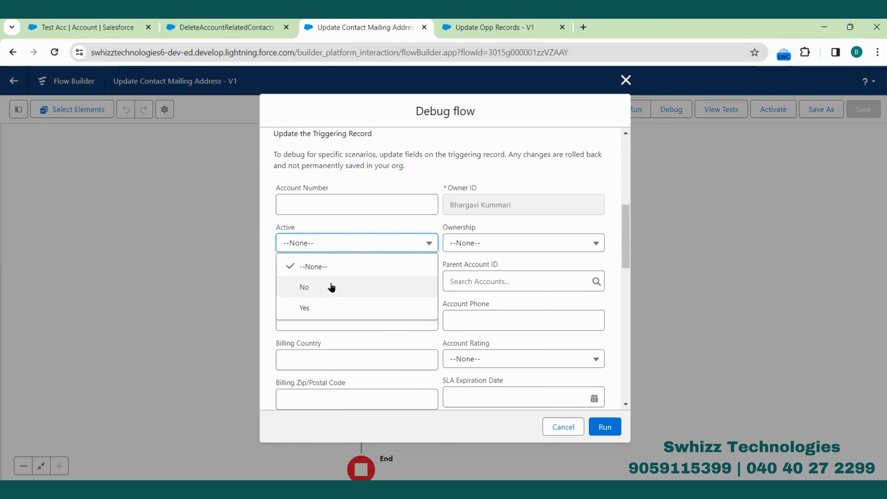
pyautogui.click(330, 286)
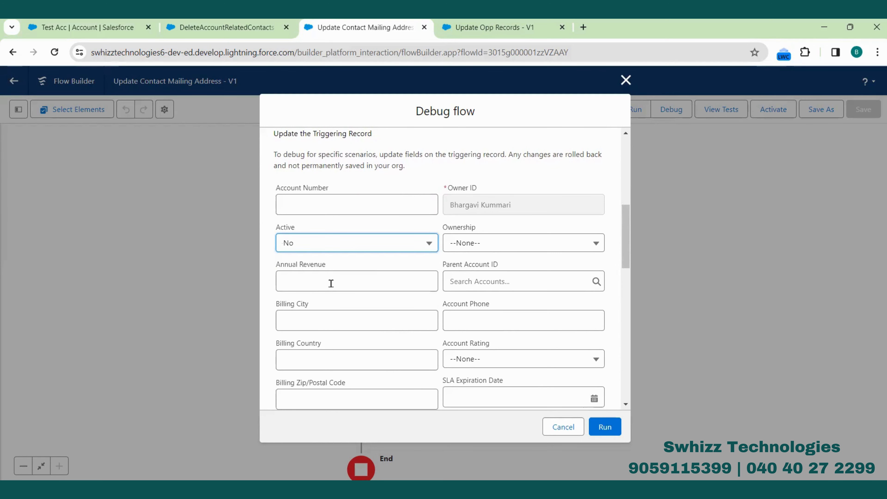
pyautogui.click(605, 432)
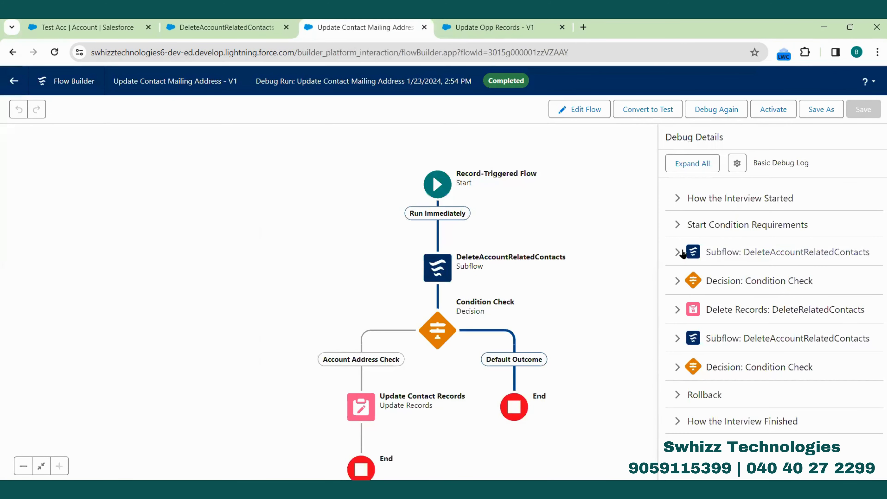
# Step: Examine the debug details for the interview start, the start condition requirements and the inputs passed to the DeleteAccountRelatedContacts subflow
pyautogui.click(677, 198)
pyautogui.scroll(-2, 757, 266)
pyautogui.click(677, 232)
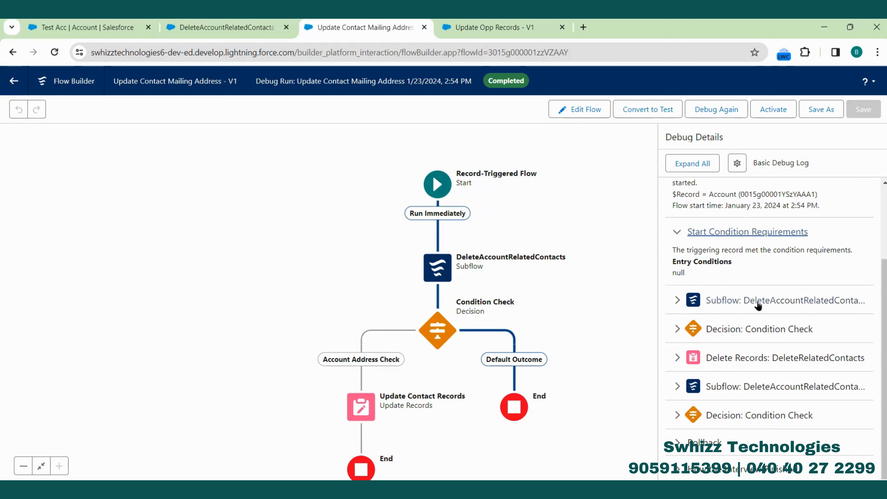
pyautogui.click(676, 301)
pyautogui.scroll(-2, 703, 357)
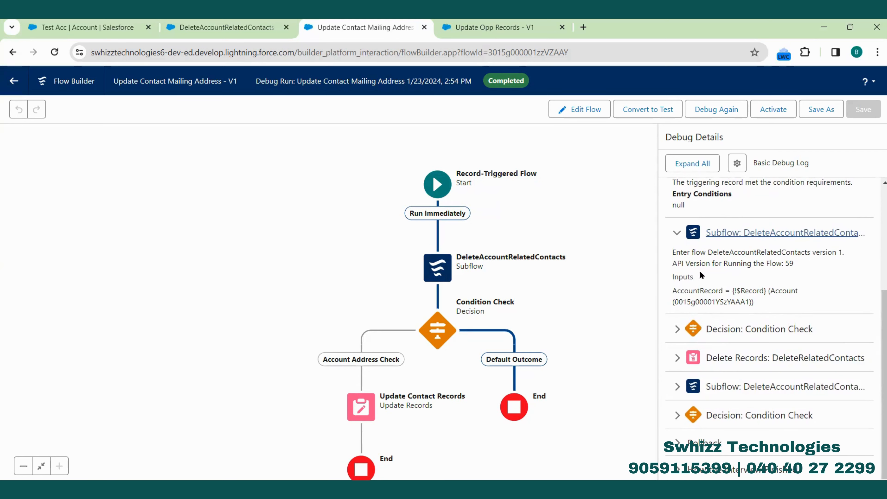
# Step: Examine the debug details of the subflow's Condition Check decision, its DeleteRelatedContacts element and the subflow's exit
pyautogui.click(758, 329)
pyautogui.scroll(-2, 692, 295)
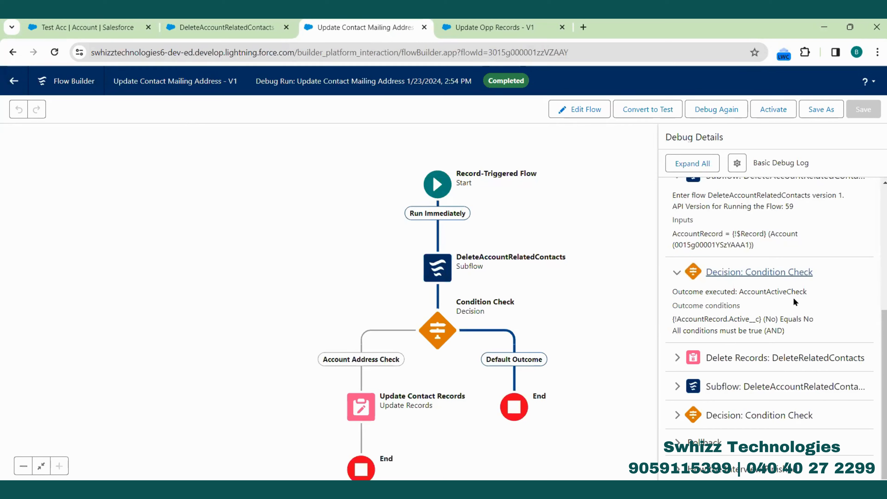
pyautogui.doubleClick(772, 321)
pyautogui.doubleClick(808, 319)
pyautogui.click(785, 357)
pyautogui.scroll(-4, 733, 314)
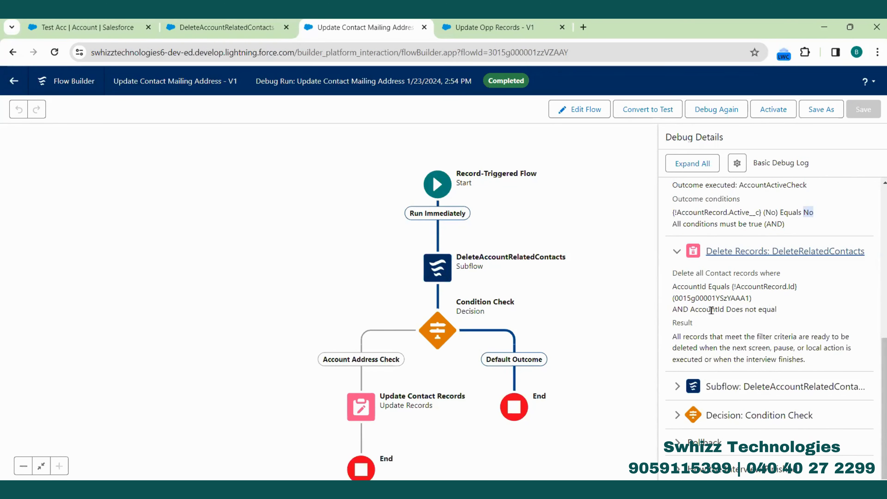
pyautogui.click(678, 387)
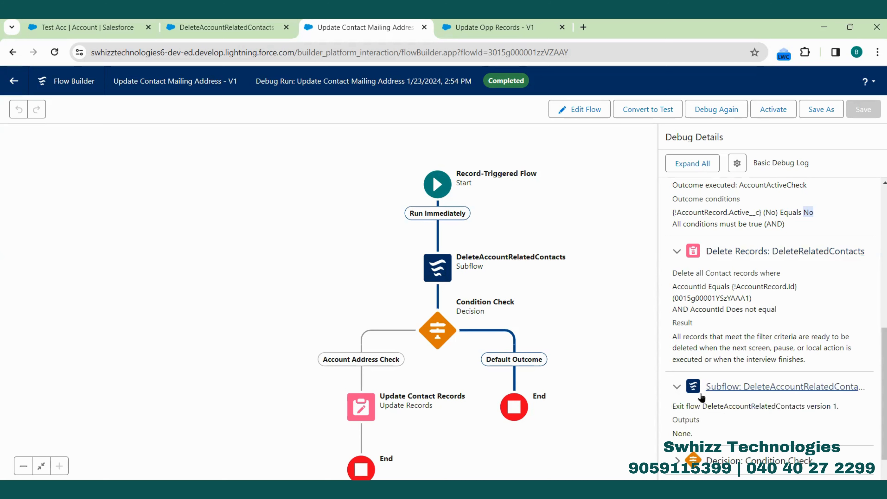
pyautogui.scroll(-1, 723, 416)
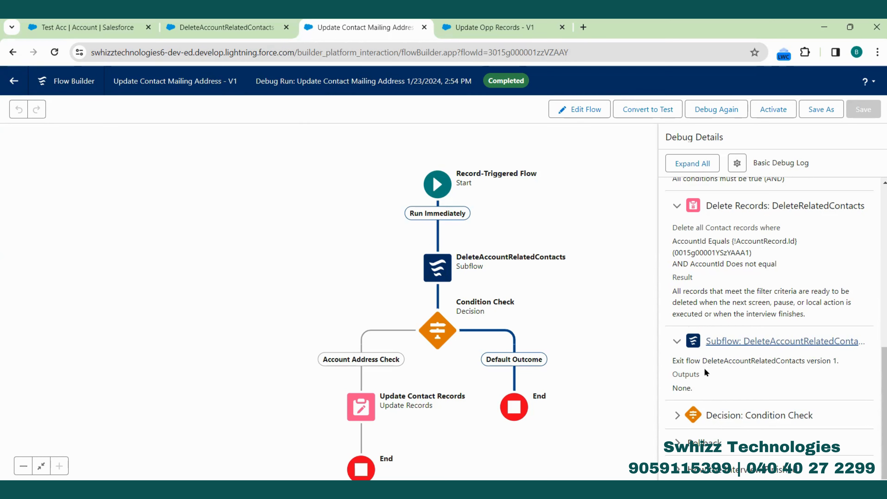
# Step: Return to the Test Acc account record and check its related contacts
pyautogui.click(94, 30)
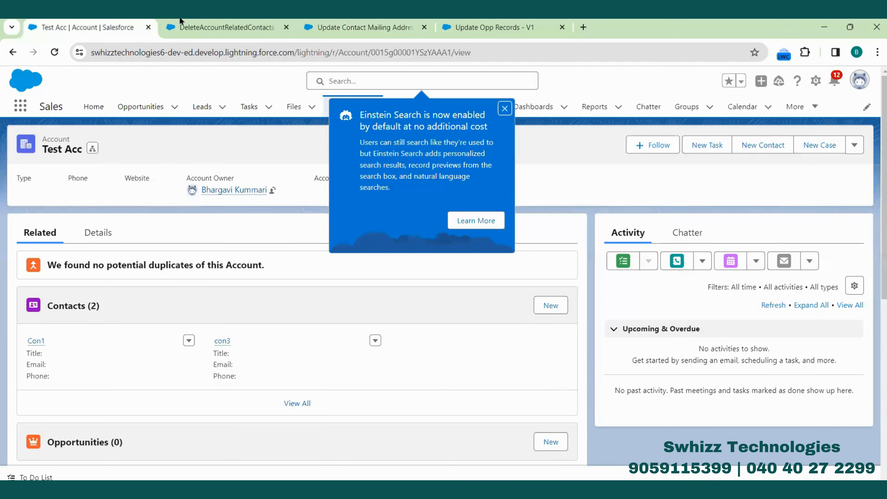
# Step: Activate the Update Contact Mailing Address flow and reload the Test Acc account record
pyautogui.click(350, 28)
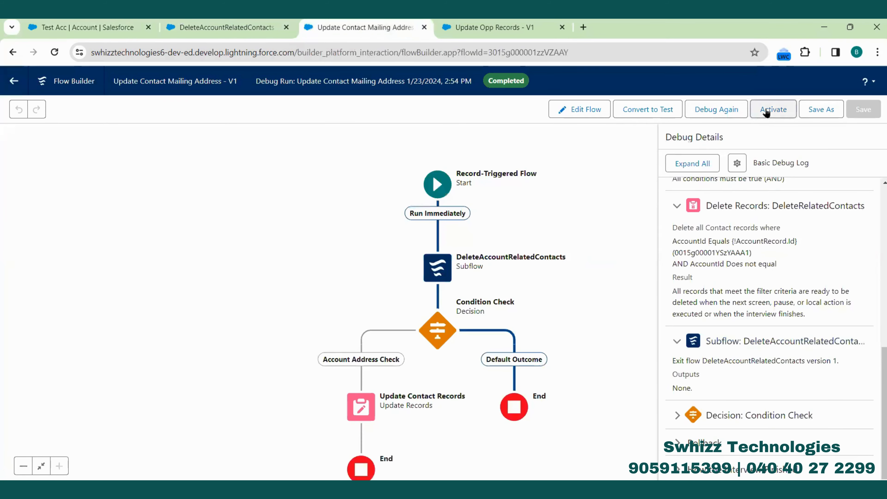
pyautogui.click(766, 112)
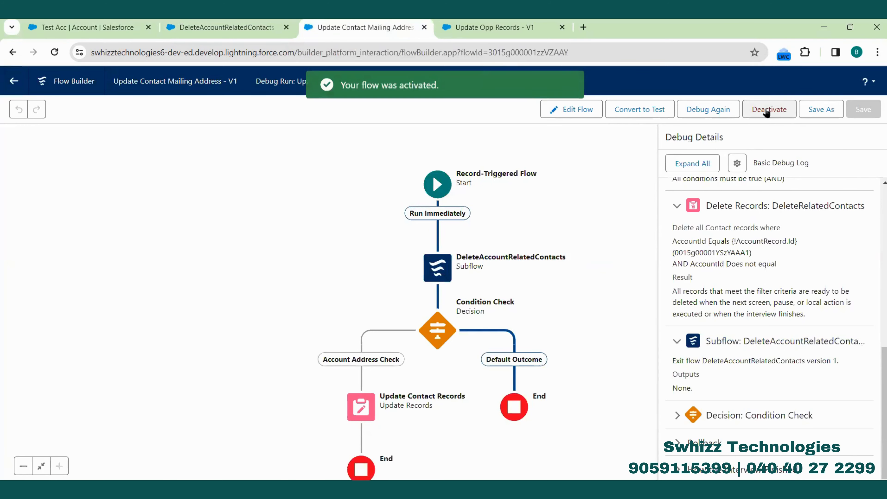
pyautogui.click(82, 28)
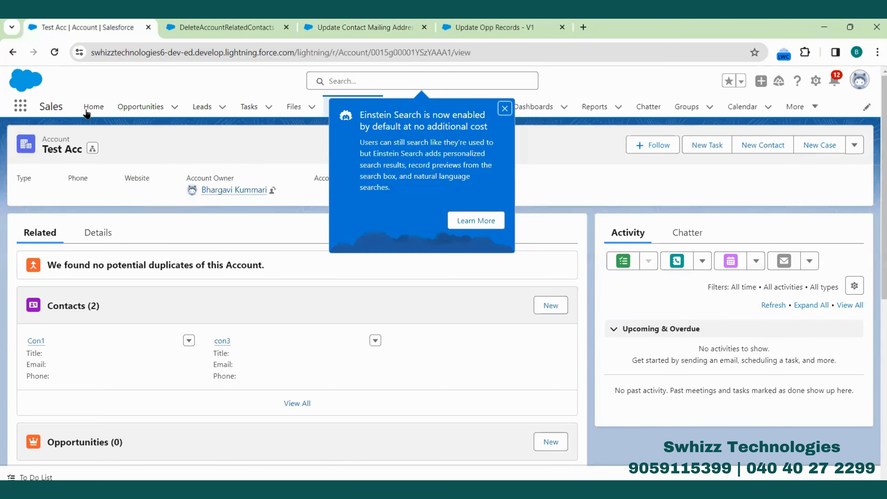
pyautogui.click(54, 52)
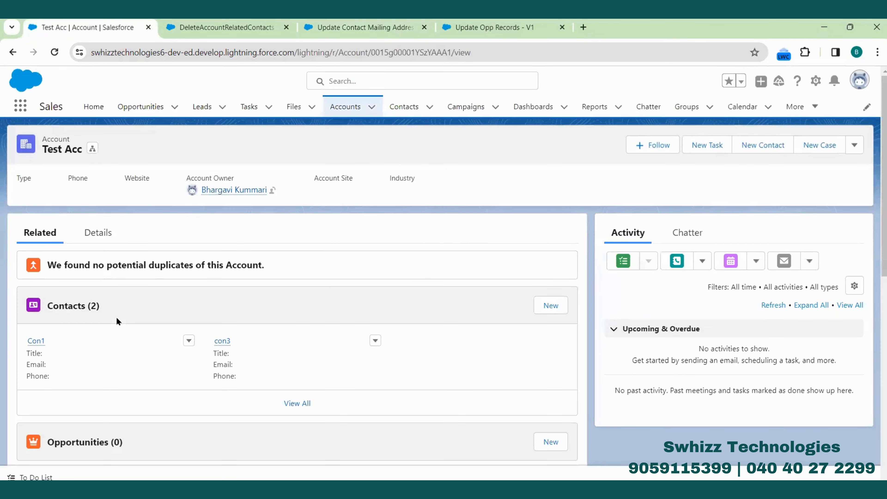
# Step: Open the related contacts Con1 and con3 in separate browser tabs and view their details
pyautogui.middleClick(36, 340)
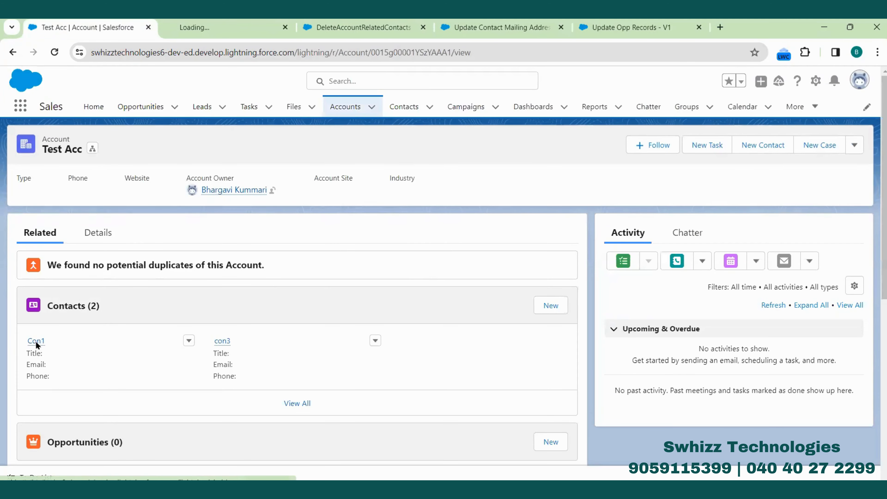
pyautogui.middleClick(222, 340)
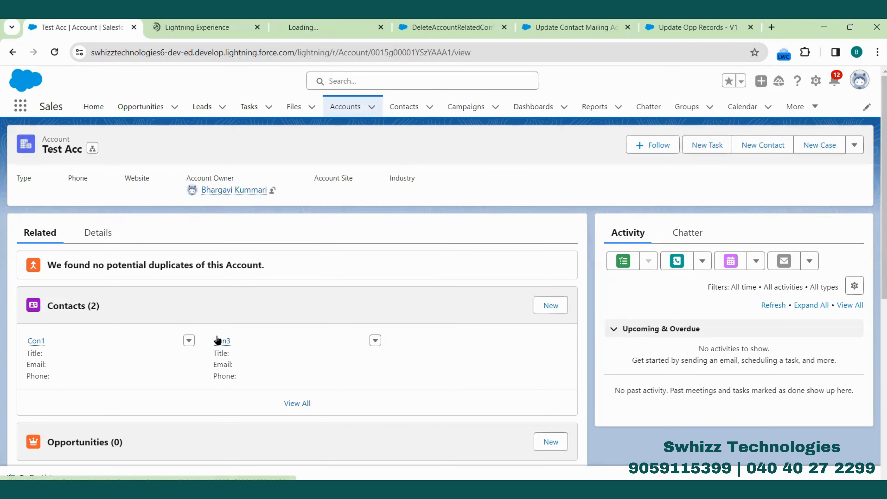
pyautogui.click(192, 24)
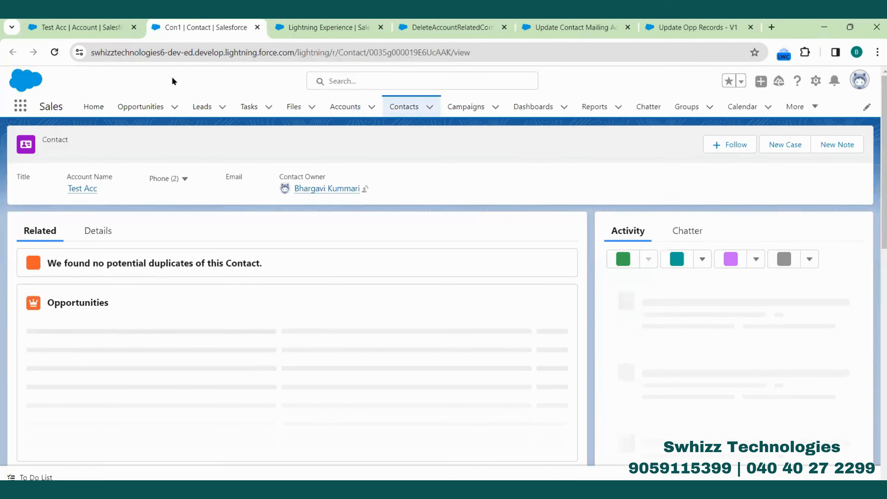
pyautogui.click(92, 227)
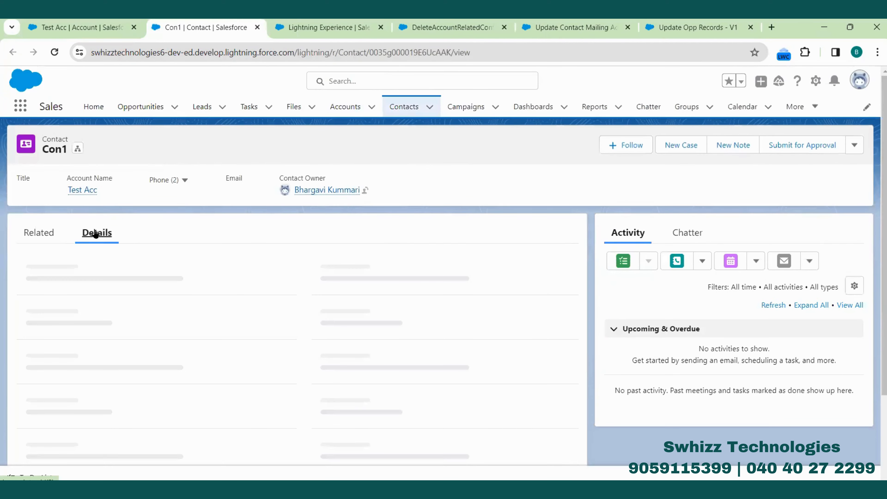
pyautogui.click(272, 35)
# Step: Delete the Test Acc account record
pyautogui.click(82, 27)
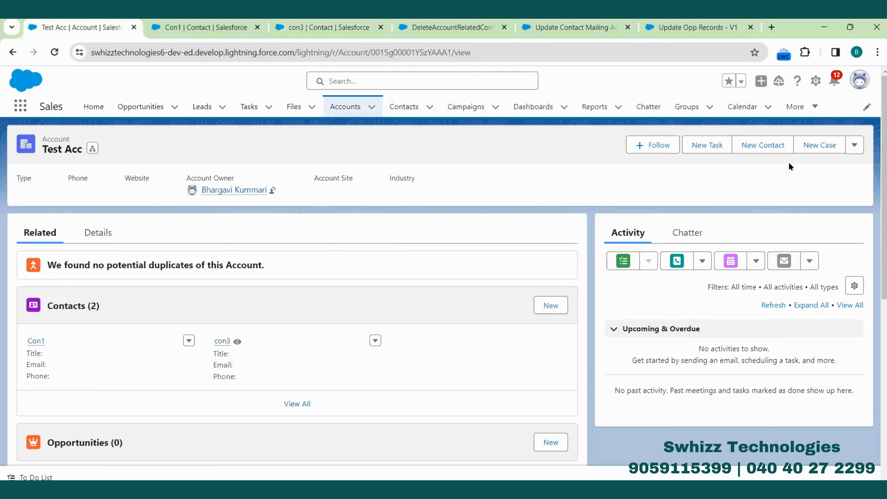
pyautogui.click(851, 145)
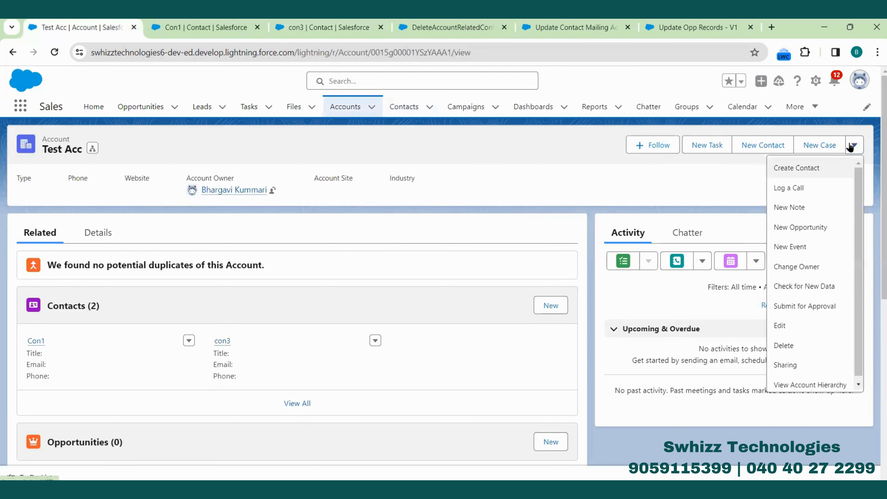
pyautogui.click(792, 345)
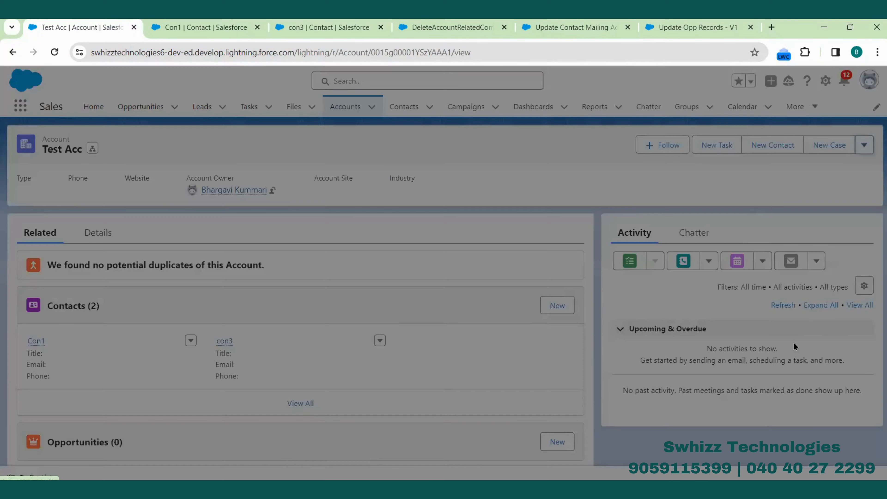
pyautogui.click(614, 303)
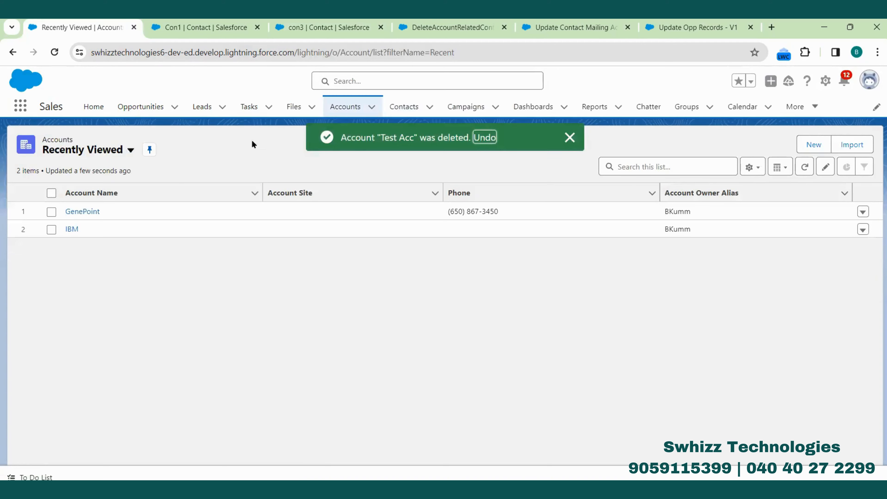
# Step: Reload the Con1 and con3 contact records to check whether they still exist, and return to the DeleteAccountRelatedContacts flow
pyautogui.click(206, 33)
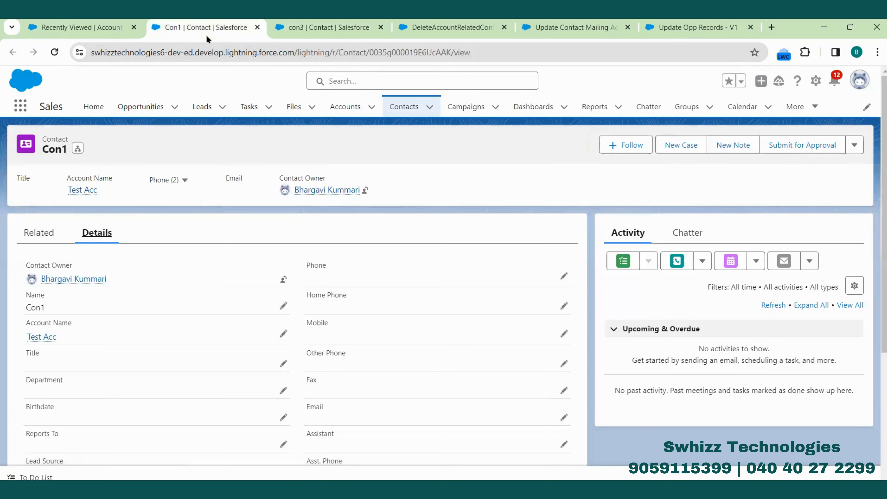
pyautogui.click(55, 53)
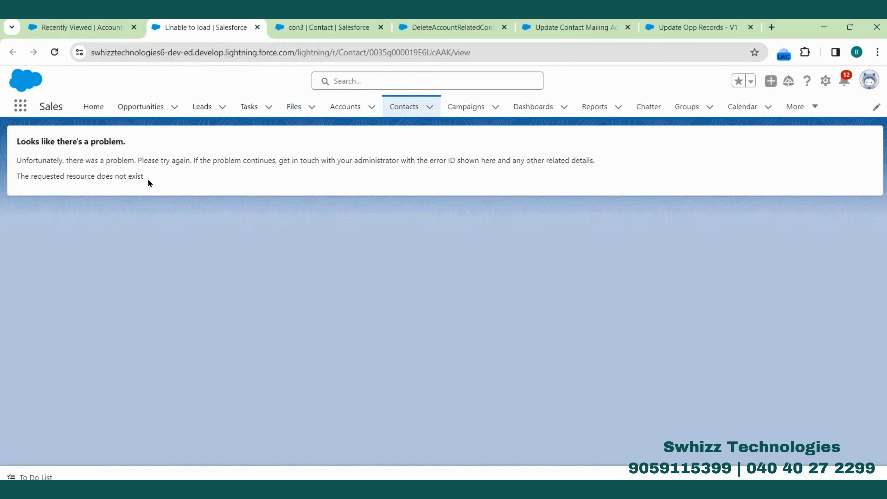
pyautogui.click(309, 34)
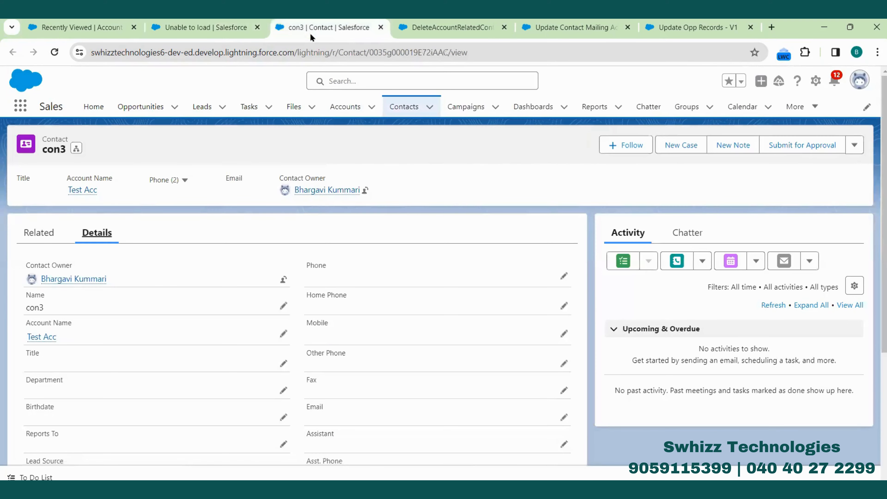
pyautogui.click(54, 52)
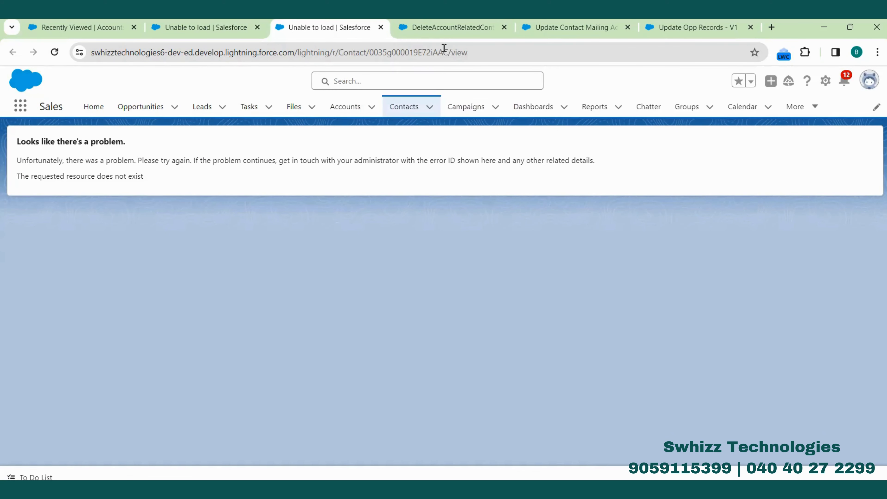
pyautogui.click(445, 33)
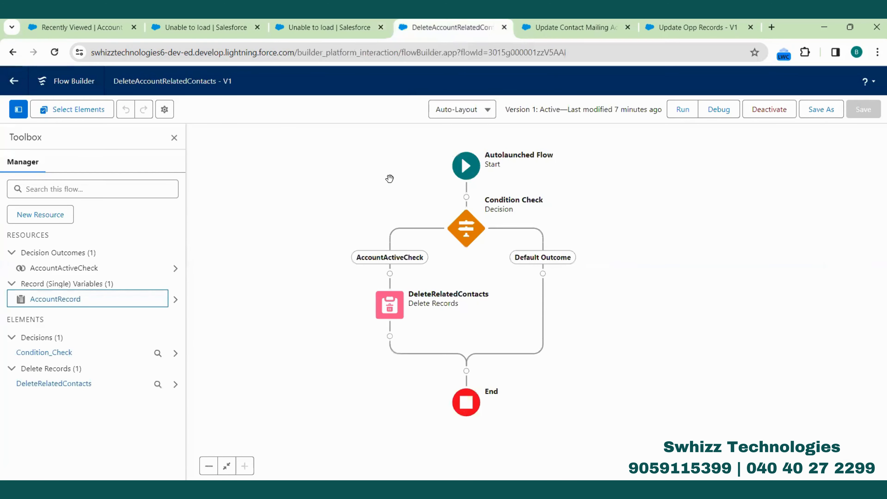